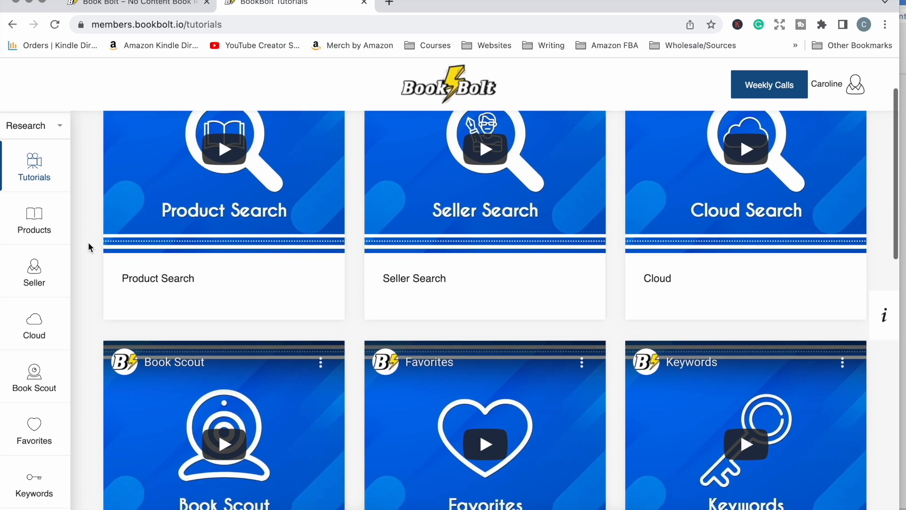
Step: Run a Cloud search for the Top 100 bestsellers in the Notebook category and look through the resulting books' listing data
left_click(27, 333)
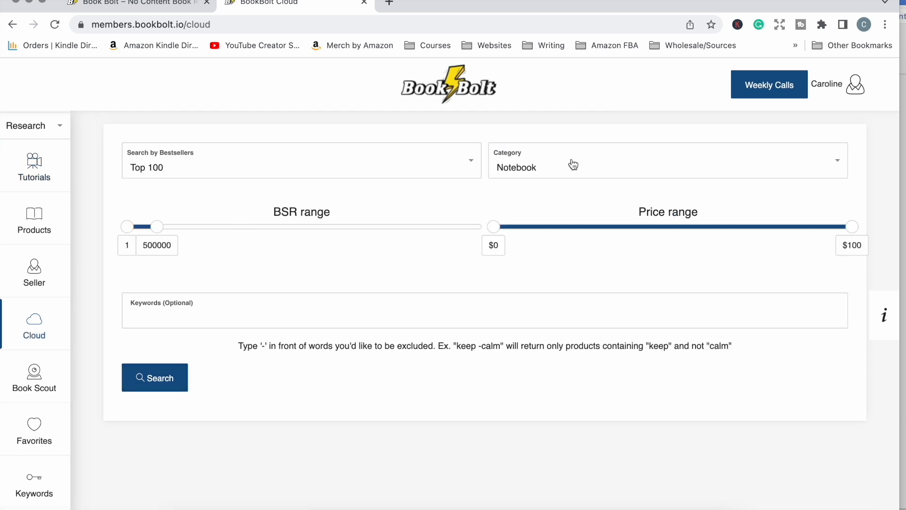
left_click(156, 378)
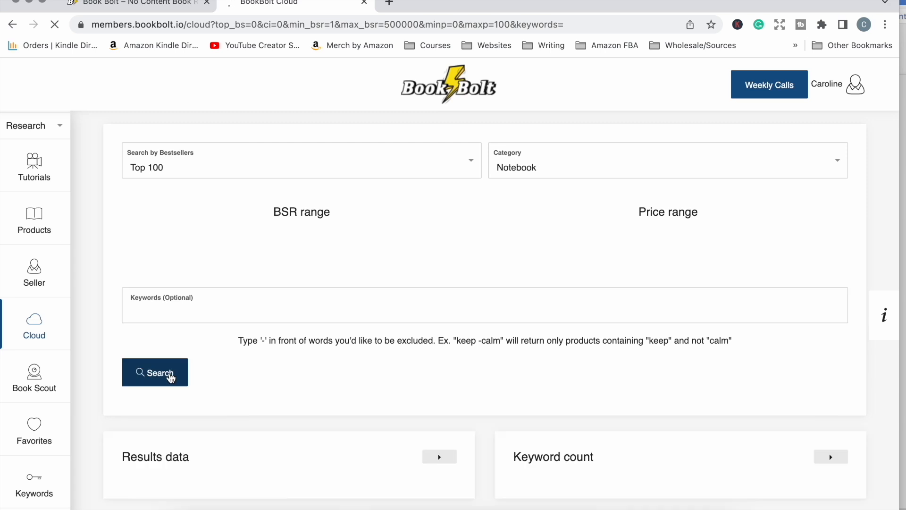
scroll(314, 402, "down", 10)
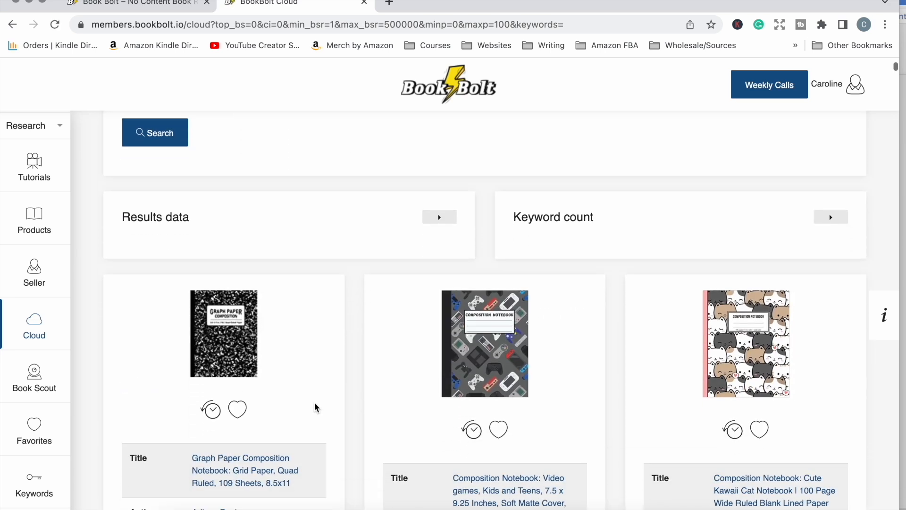
scroll(314, 403, "down", 14)
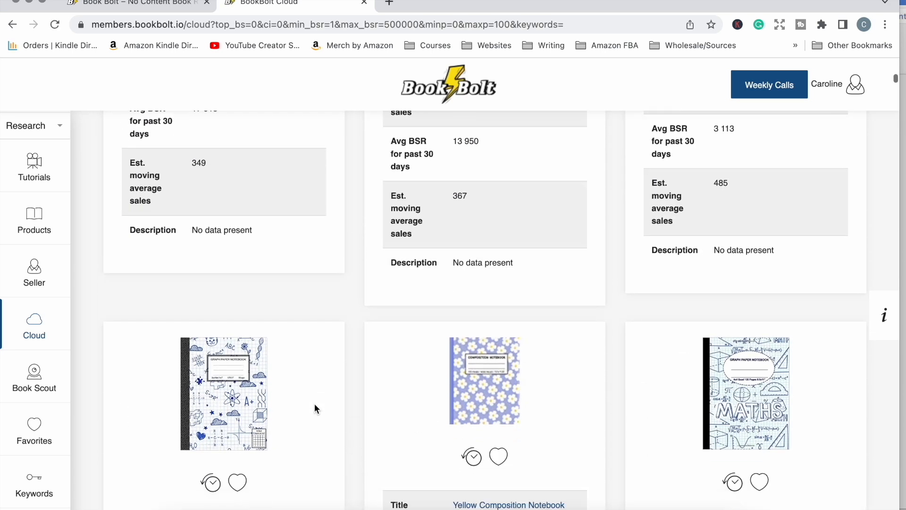
scroll(315, 403, "down", 10)
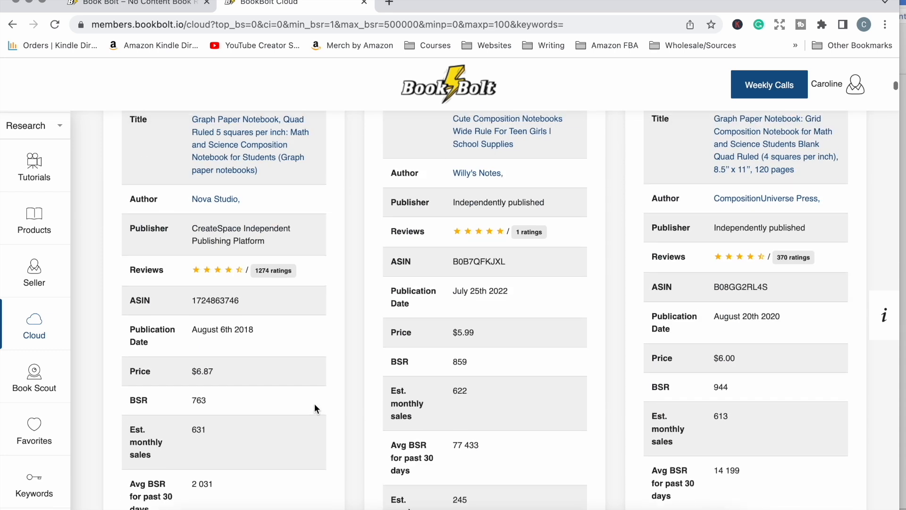
scroll(315, 403, "down", 5)
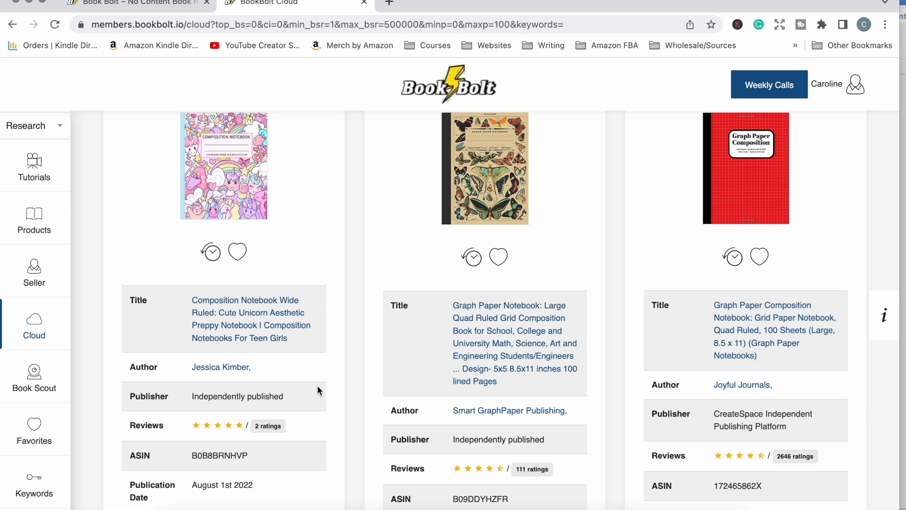
scroll(196, 307, "down", 15)
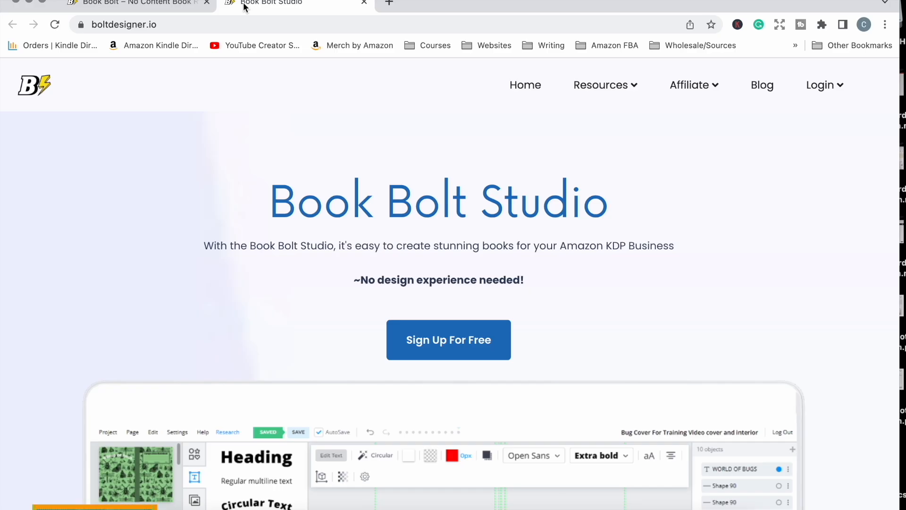
Step: Look through the Book Bolt Studio landing page's sections on covers, book creation and research features
scroll(581, 290, "down", 5)
scroll(582, 285, "down", 10)
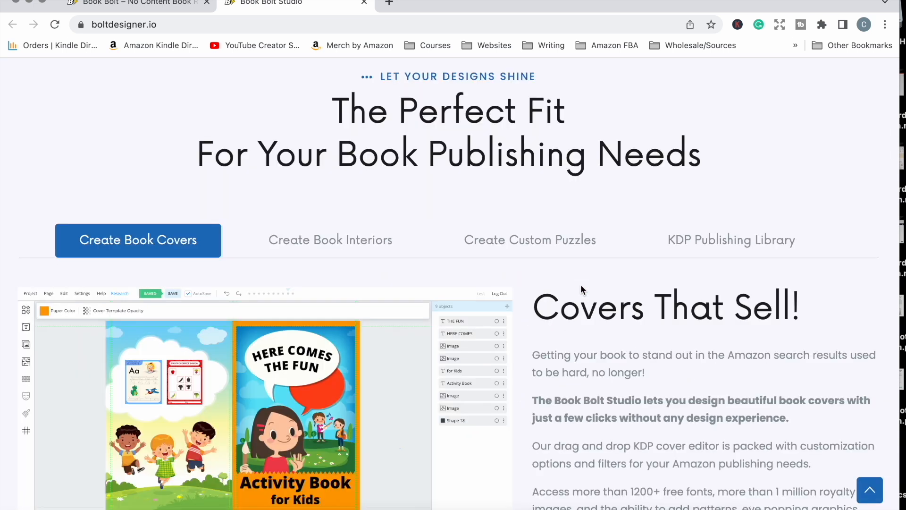
scroll(580, 284, "down", 10)
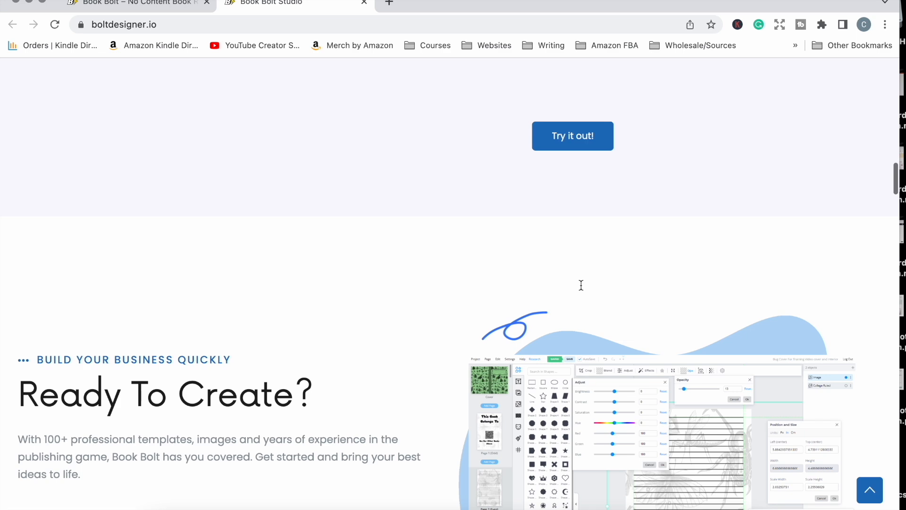
scroll(582, 285, "down", 12)
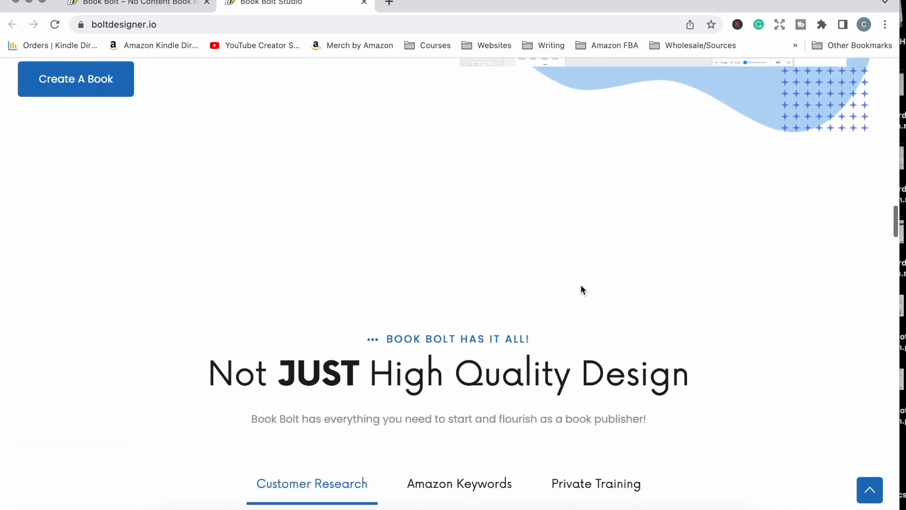
scroll(582, 289, "up", 20)
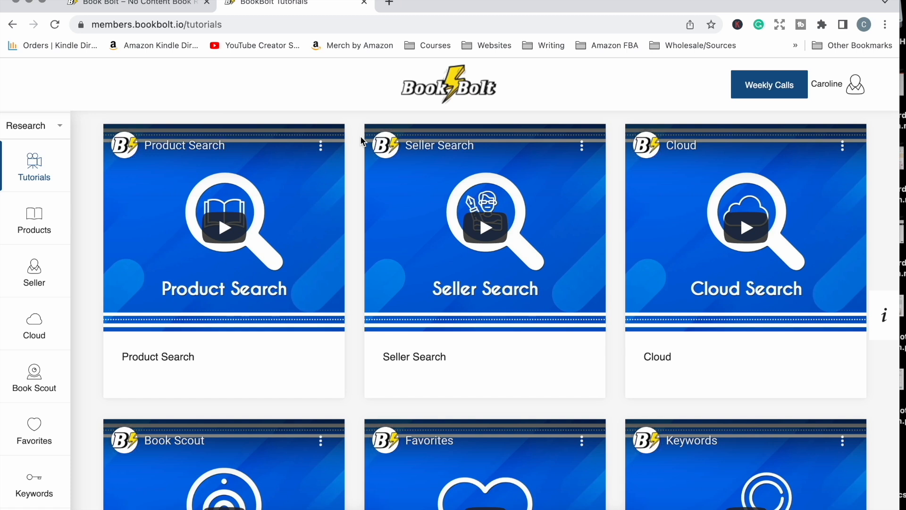
Step: Switch from the Research tools to the Create tools, open BookBolt Designer and continue to the BookBolt Studio
left_click(61, 127)
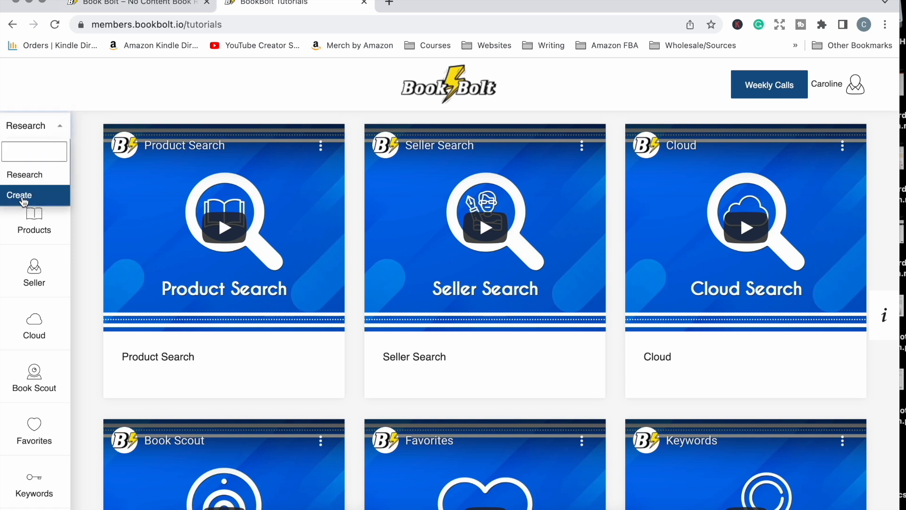
left_click(23, 198)
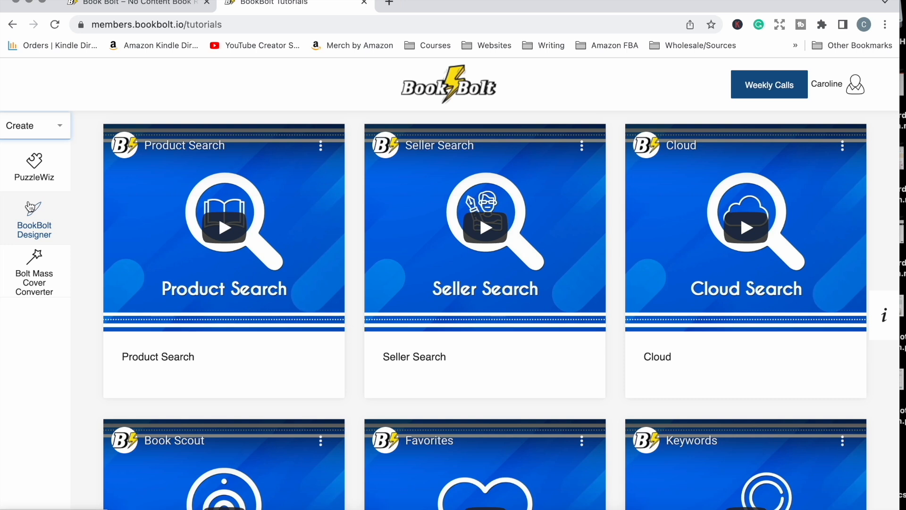
left_click(44, 230)
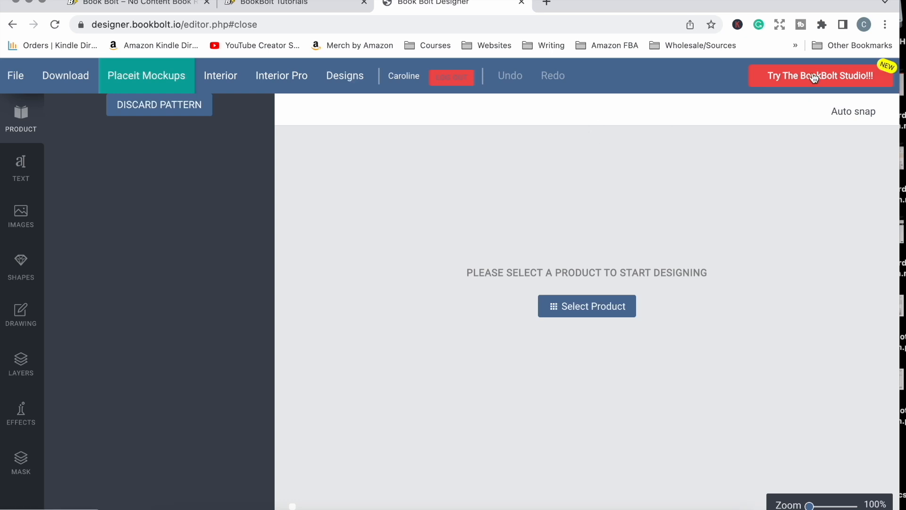
left_click(782, 77)
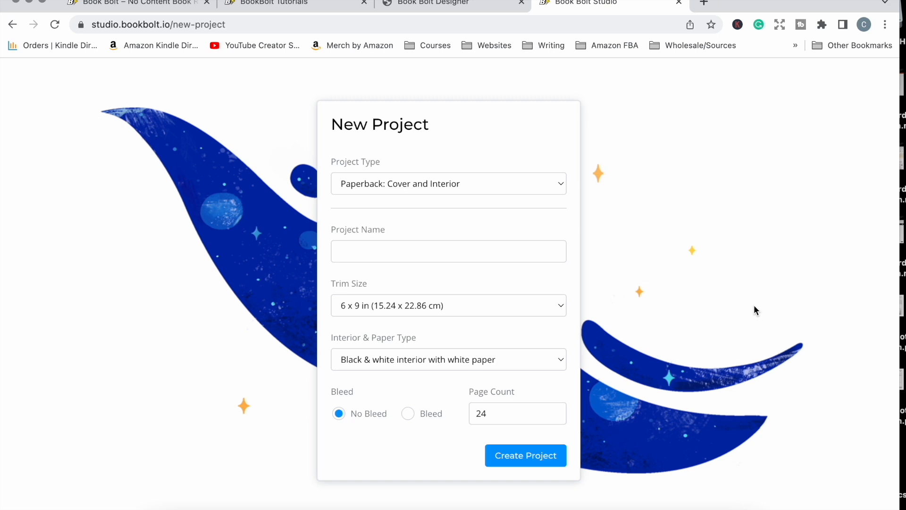
Step: Set up the new project as Paperback: Cover and Interior, named Sample Book, with an 8.5 x 11 in trim size
left_click(548, 191)
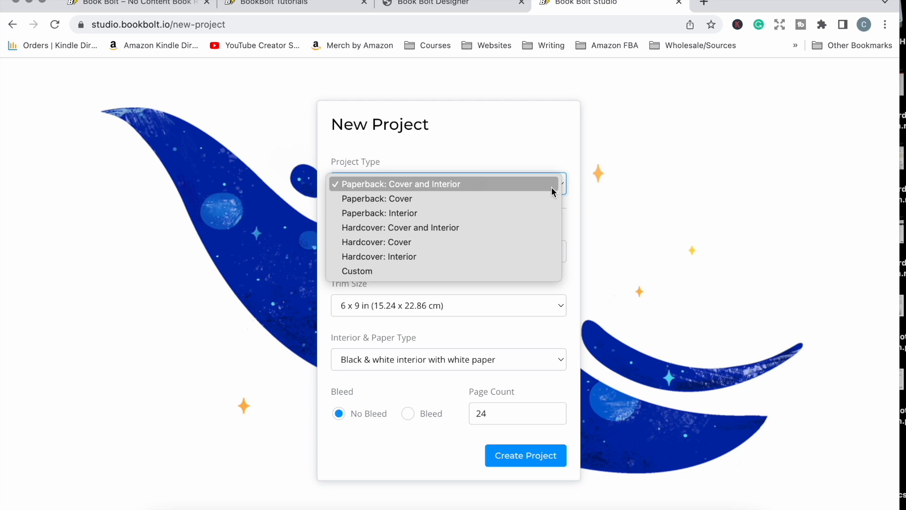
left_click(398, 184)
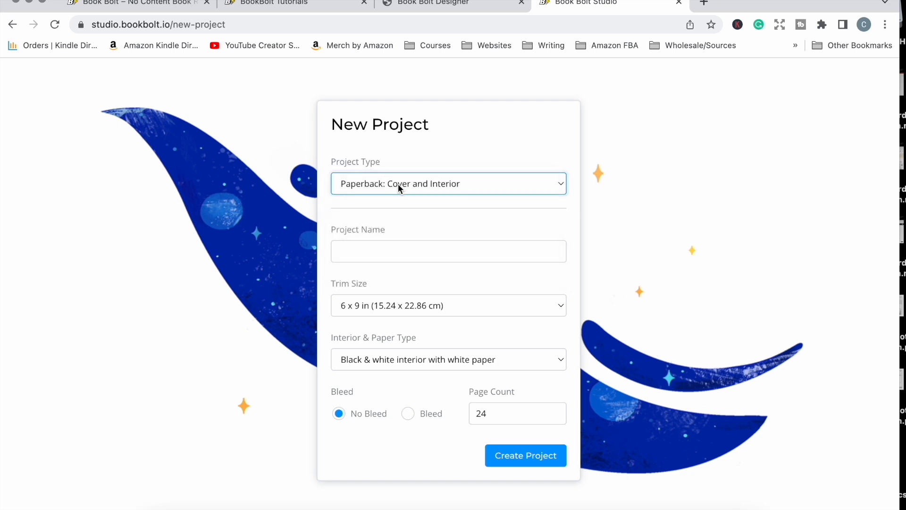
left_click(401, 251)
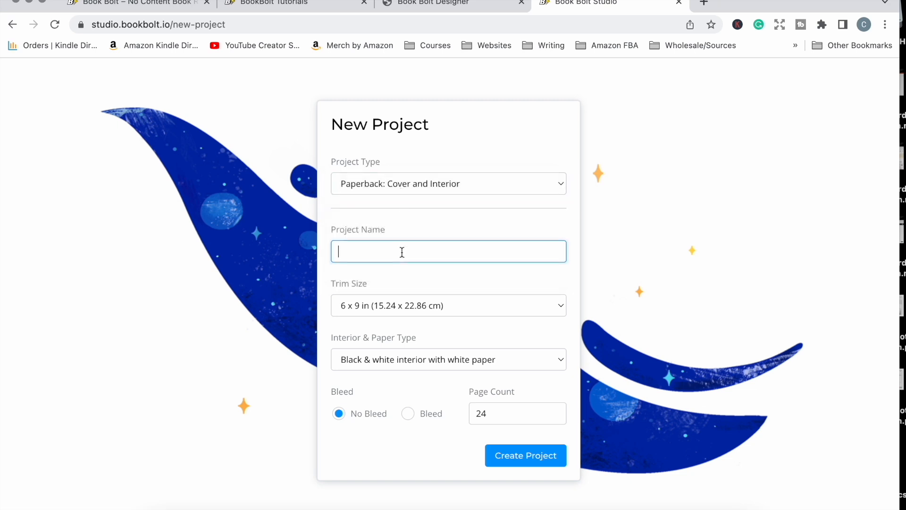
left_click(462, 312)
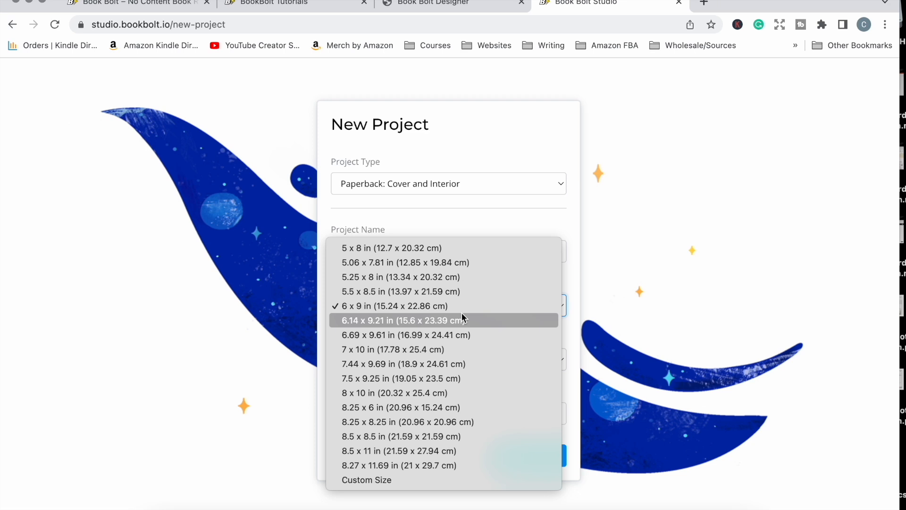
left_click(400, 450)
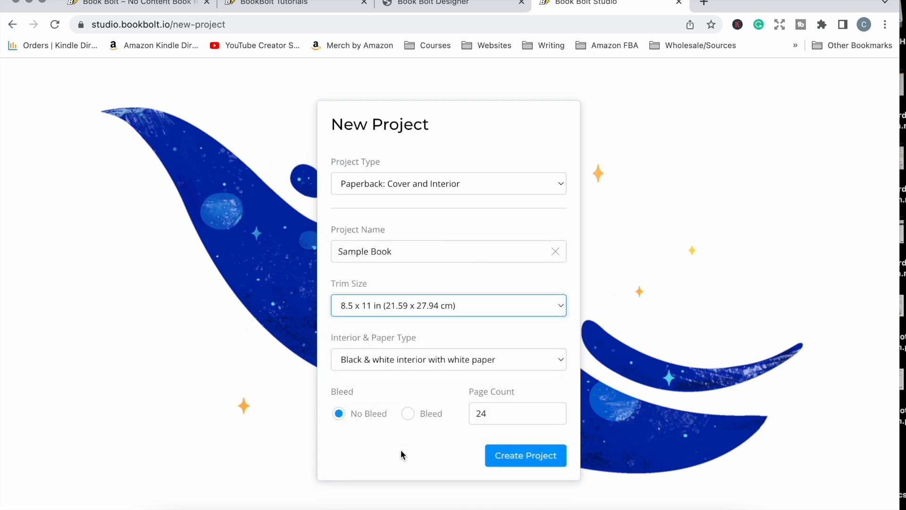
Step: Choose black & white interior with white paper, enable bleed, set the page count to 110 and create the project
left_click(518, 364)
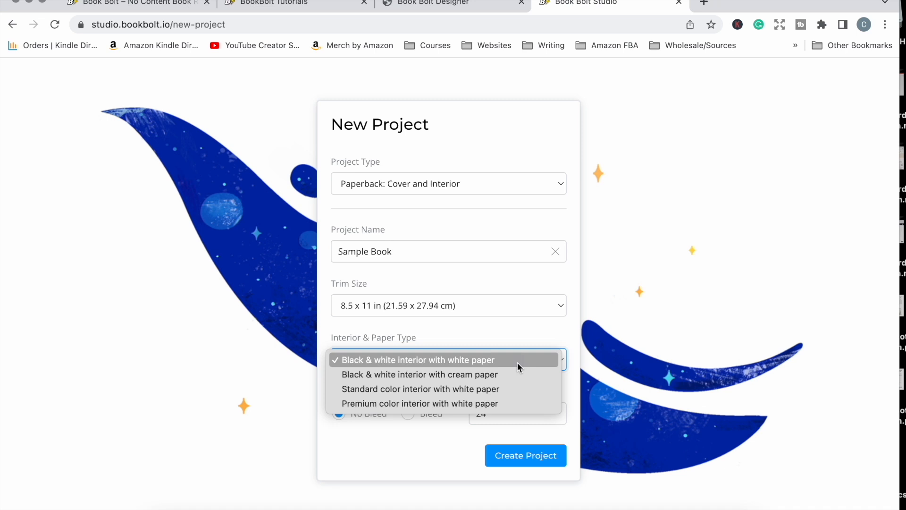
left_click(418, 361)
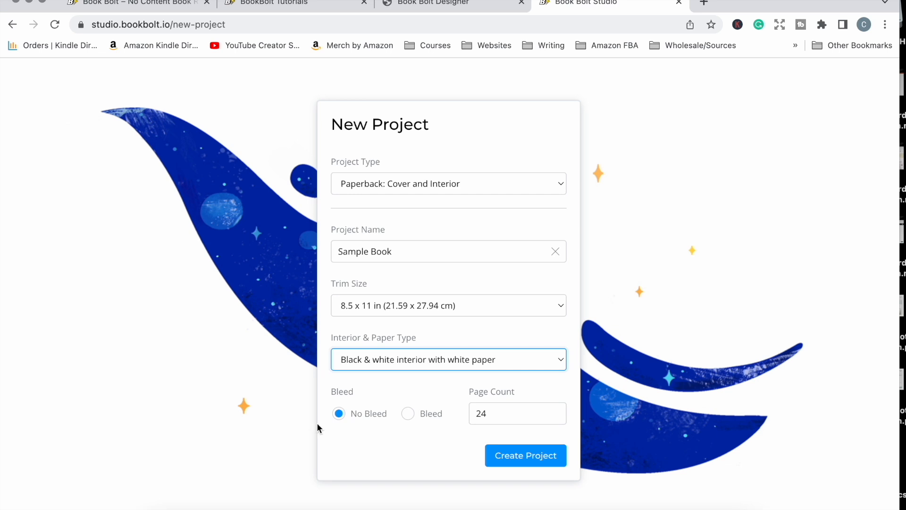
left_click(408, 415)
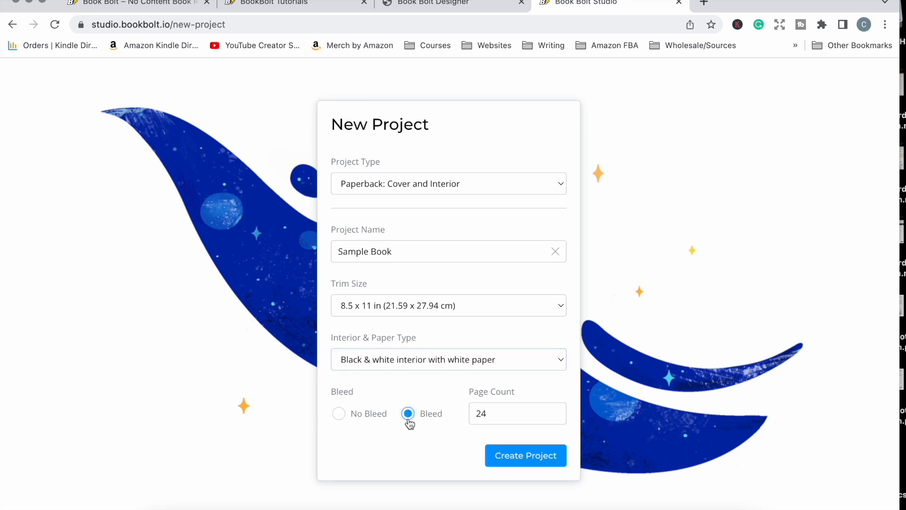
left_click(532, 412)
key("BackSpace")
key("BackSpace")
type("110")
left_click(542, 455)
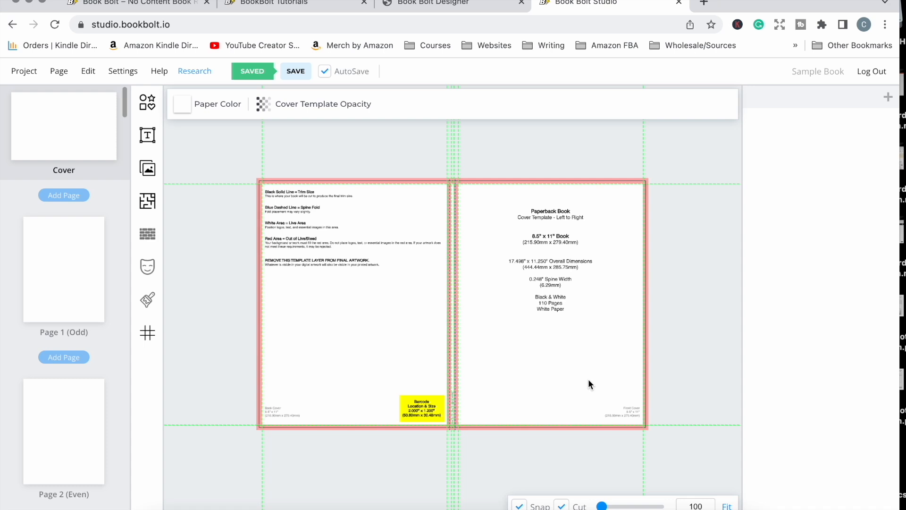
Step: Open interior page 1 of the book and bring up the Interior Templates Library for it
scroll(59, 246, "down", 1)
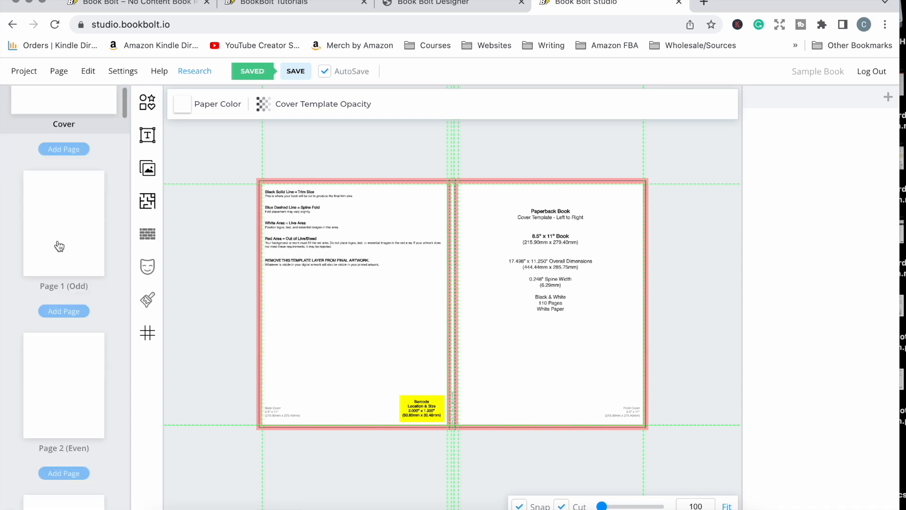
scroll(59, 245, "up", 1)
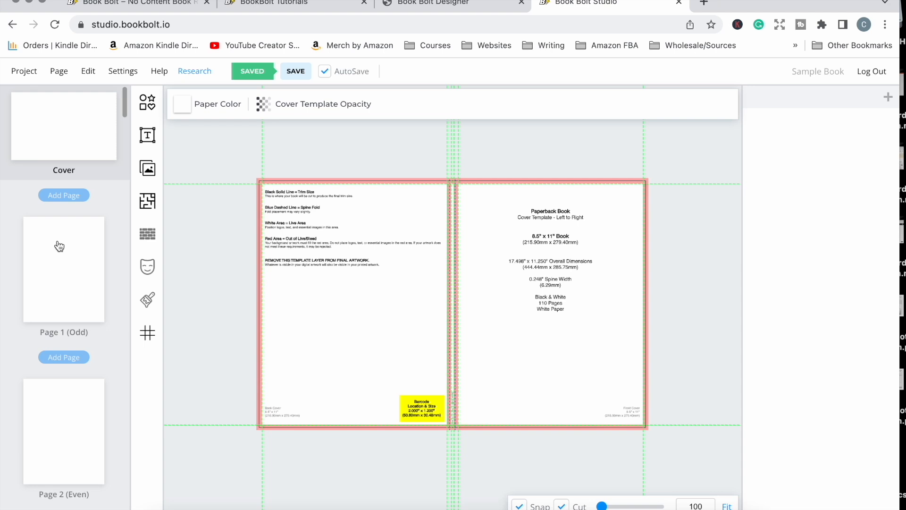
left_click(78, 281)
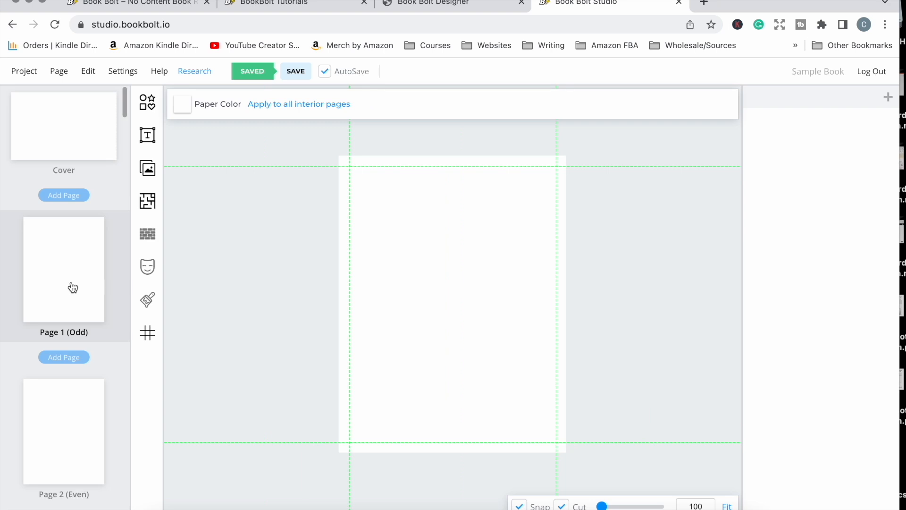
left_click(150, 201)
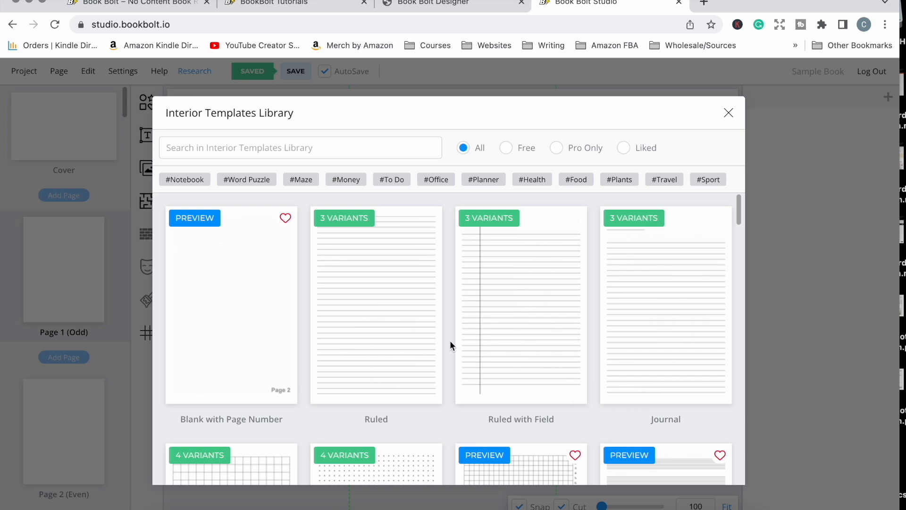
Step: Browse the range of interior page templates and open the variants of the Graph template
scroll(449, 341, "down", 10)
scroll(497, 365, "up", 10)
scroll(497, 365, "down", 11)
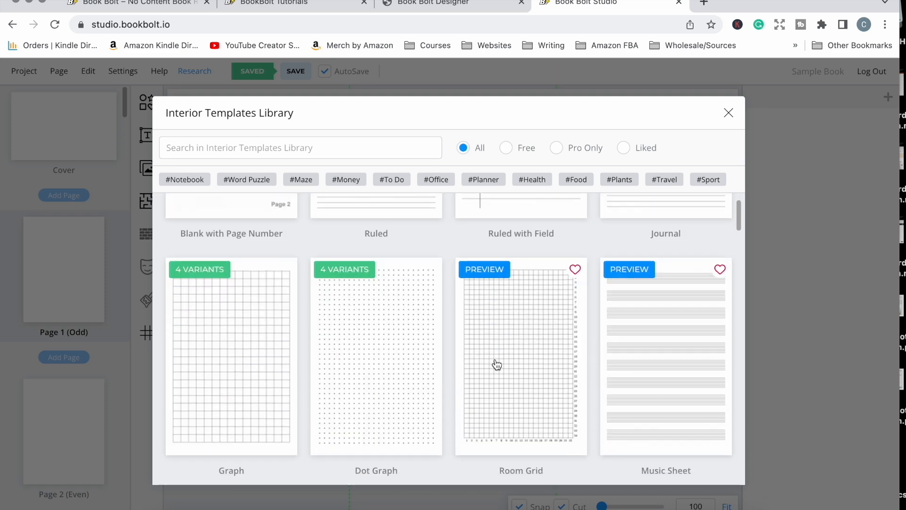
scroll(496, 365, "down", 20)
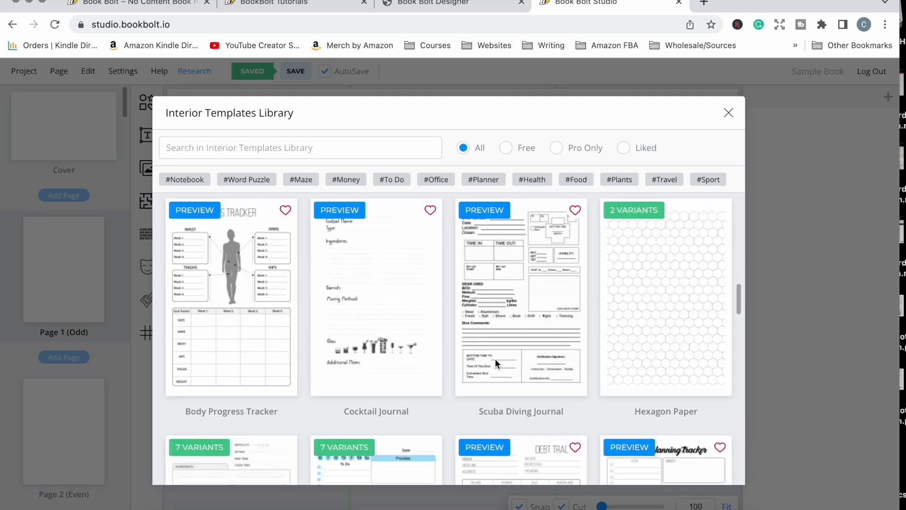
scroll(496, 365, "down", 20)
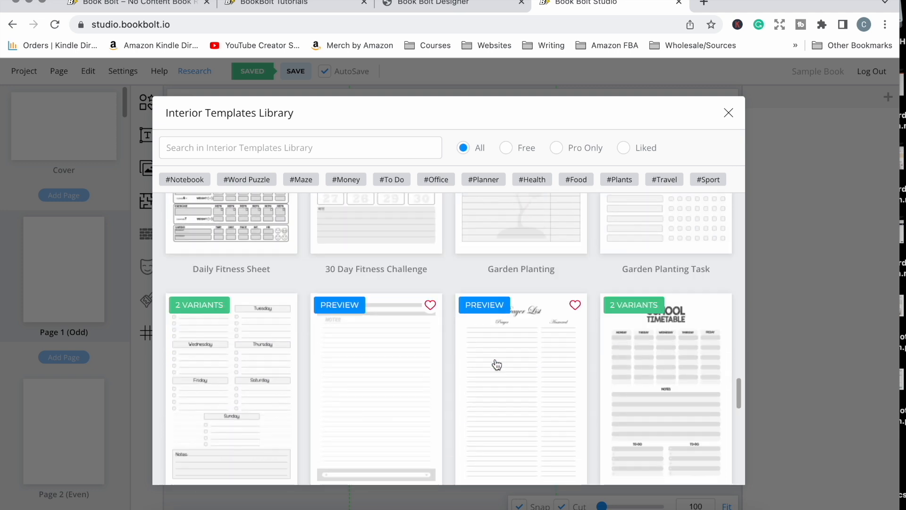
scroll(497, 365, "down", 15)
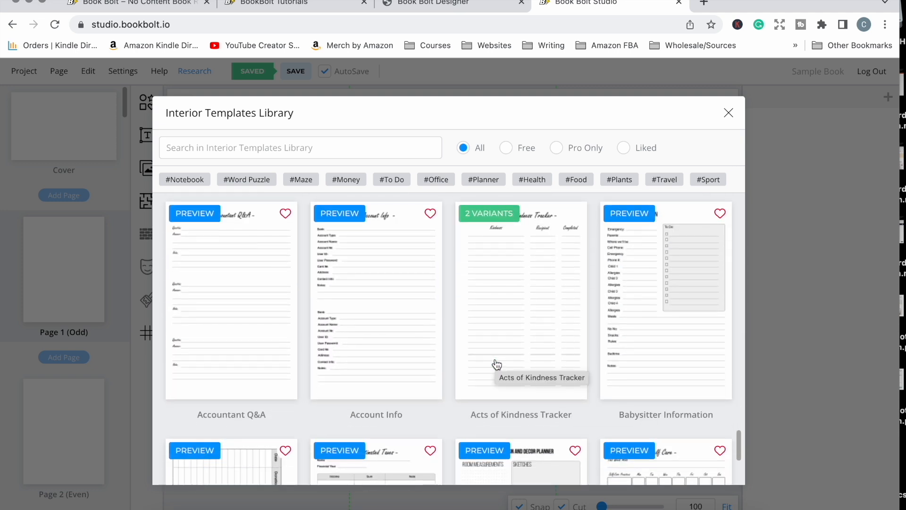
scroll(496, 365, "up", 15)
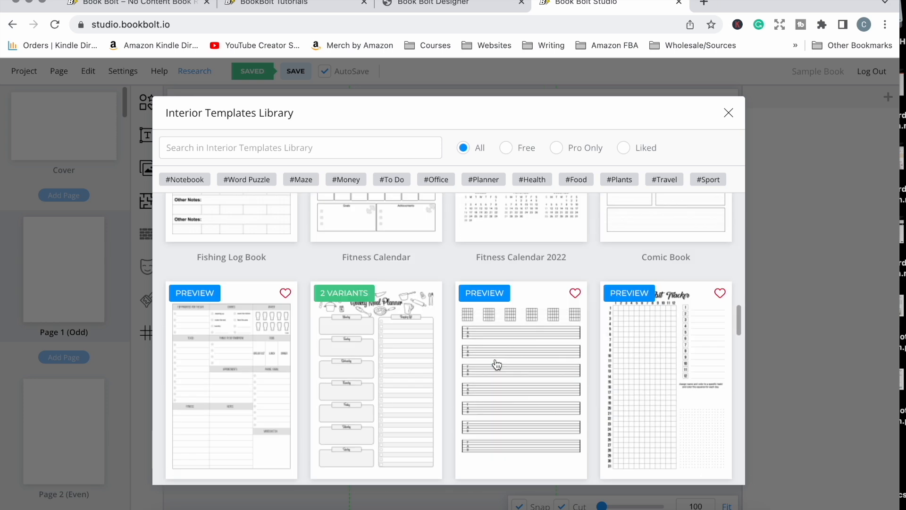
scroll(497, 364, "up", 10)
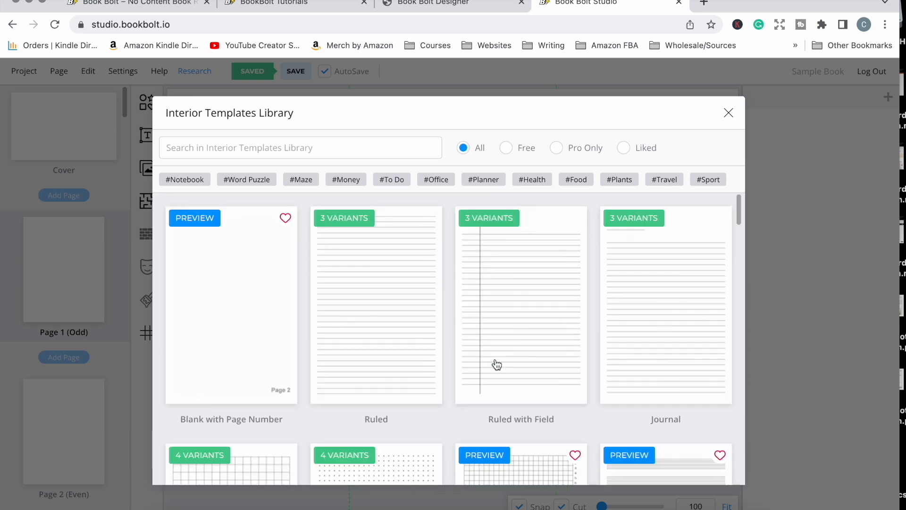
left_click(388, 297)
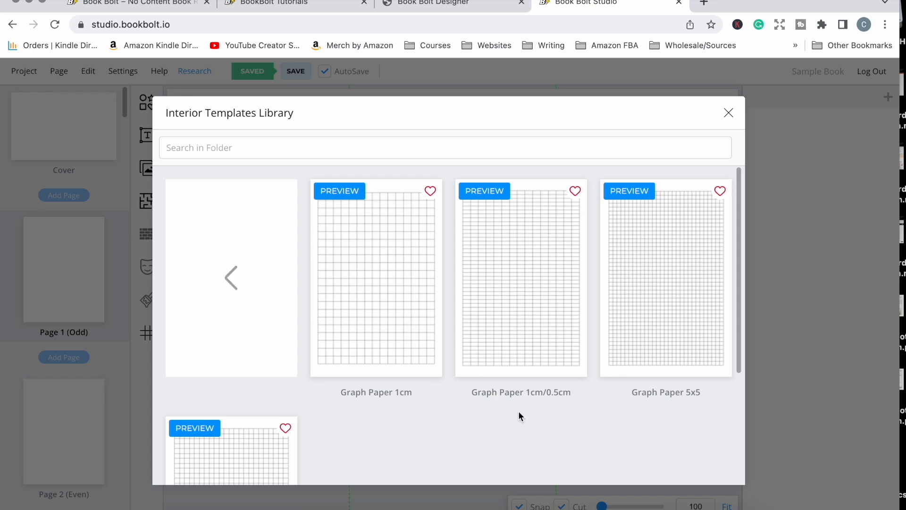
Step: Apply the Dot Graph Paper 1cm template to all 110 interior pages, keeping the default margin, dot and cell options
scroll(519, 410, "down", 3)
scroll(518, 411, "up", 3)
left_click(283, 316)
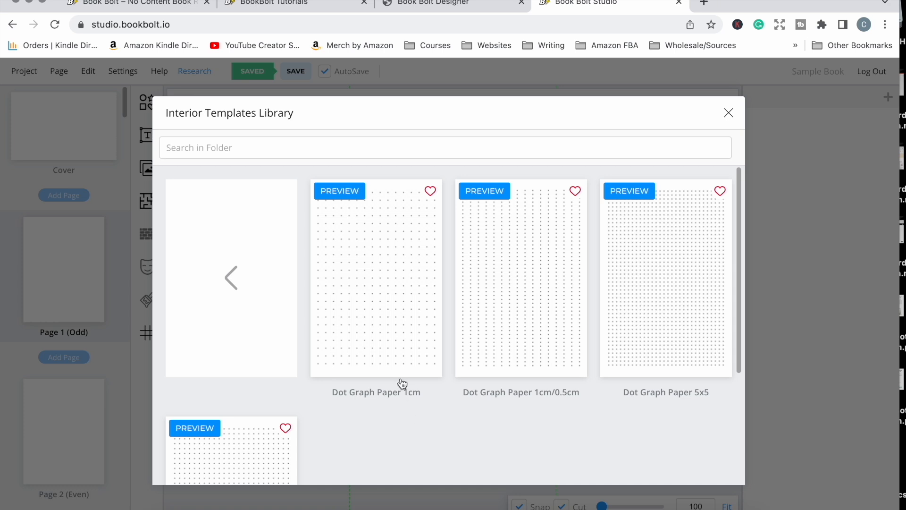
left_click(394, 328)
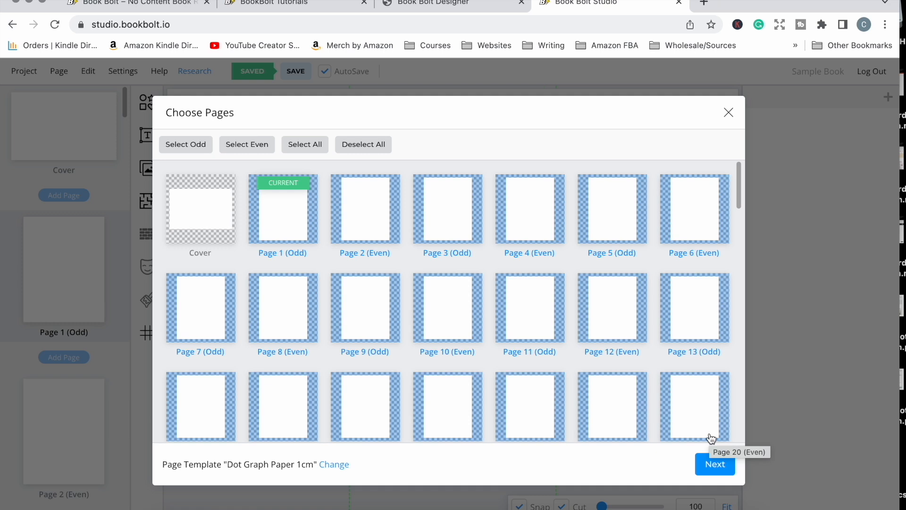
left_click(715, 465)
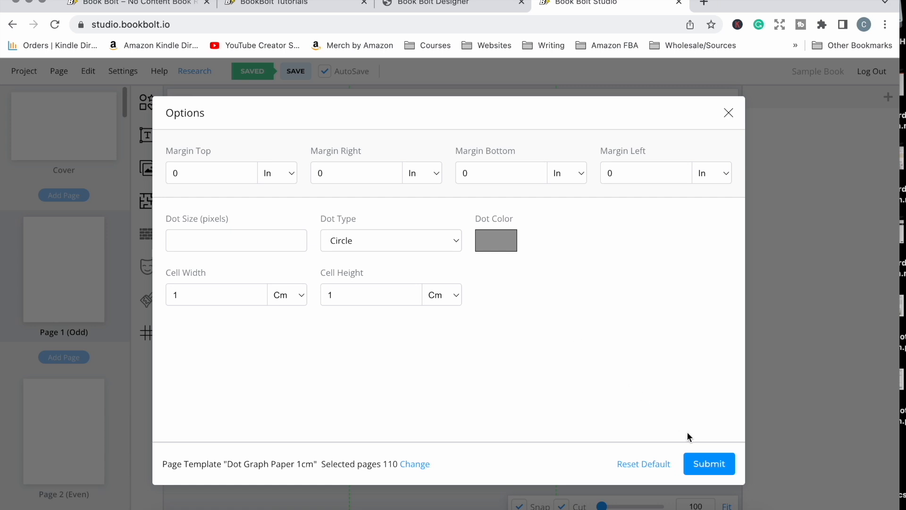
left_click(707, 465)
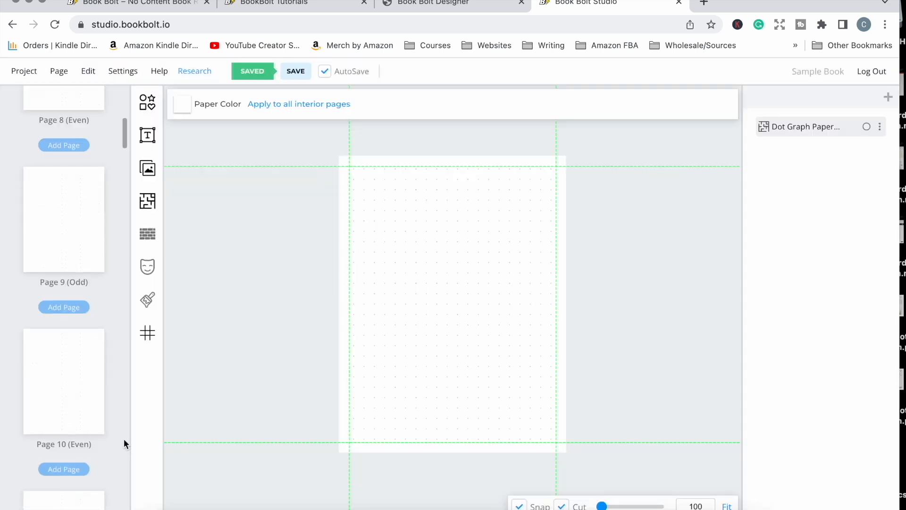
scroll(123, 438, "down", 20)
scroll(123, 414, "down", 20)
scroll(120, 373, "up", 20)
scroll(120, 368, "up", 20)
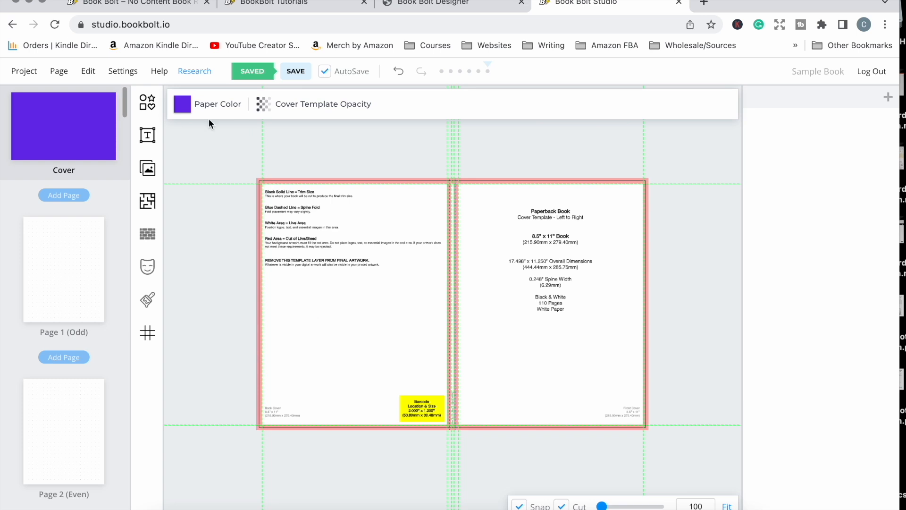
Step: Add a text with variants element to the book cover
left_click(148, 102)
scroll(243, 283, "down", 15)
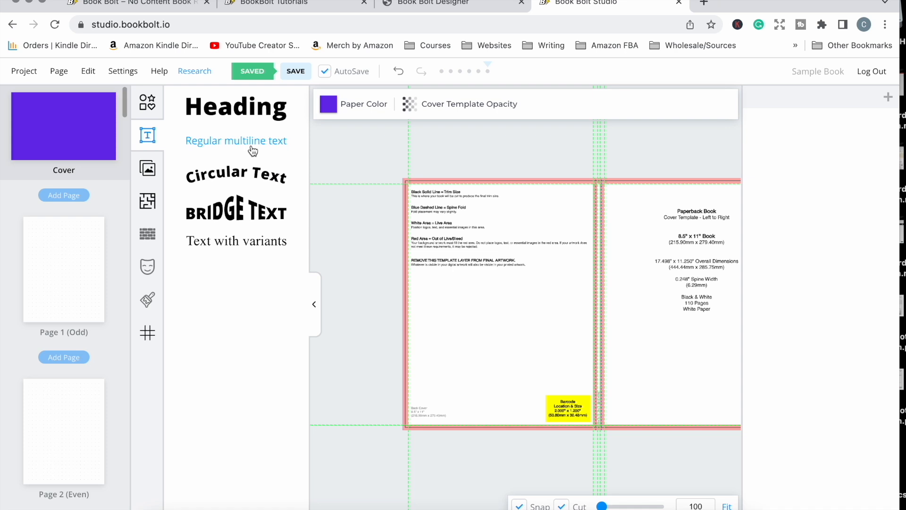
left_click(247, 241)
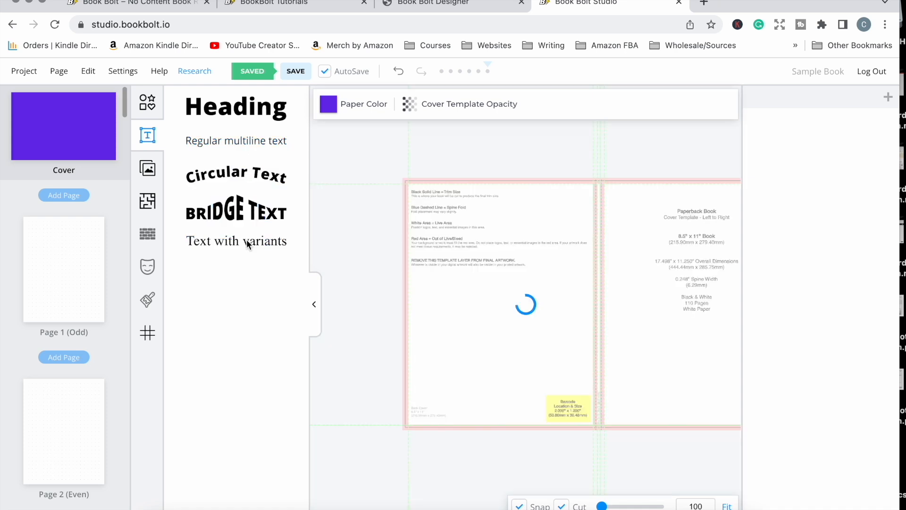
Step: Look through the free fonts available for the cover text and check the area for uploaded fonts
scroll(401, 414, "down", 5)
scroll(402, 415, "down", 10)
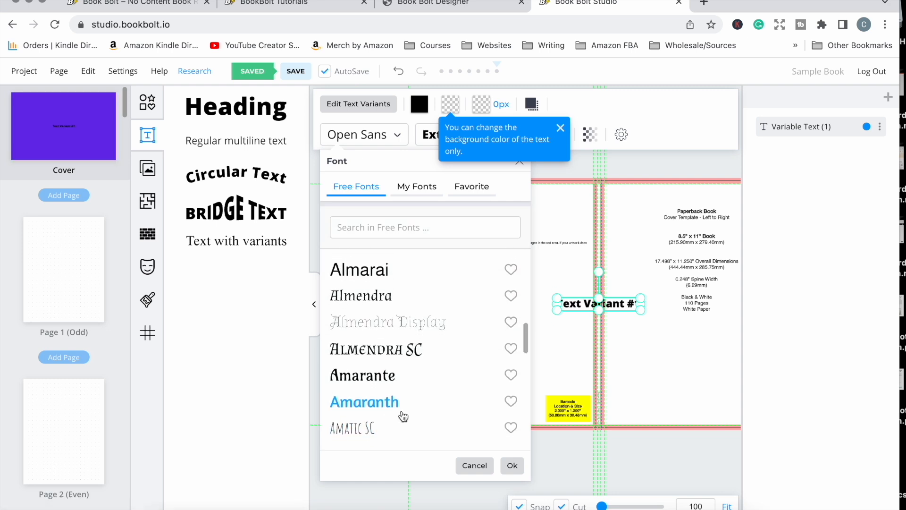
scroll(403, 416, "down", 8)
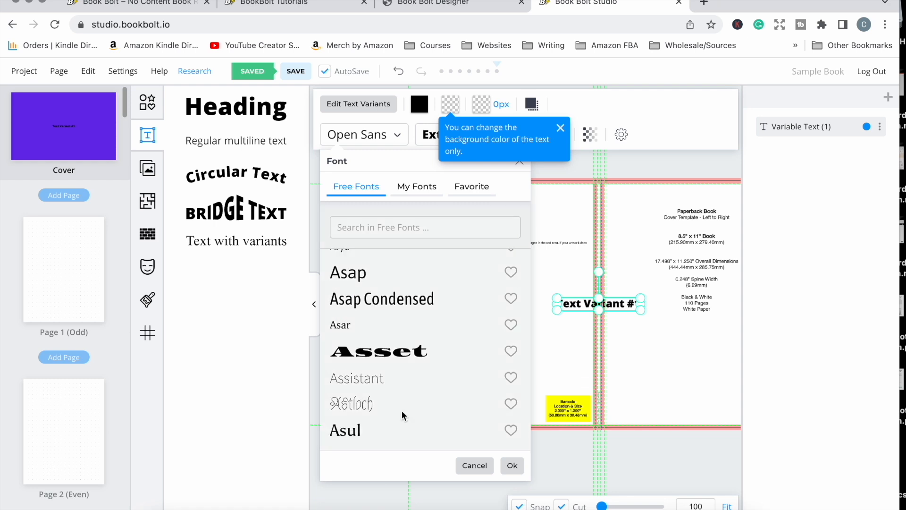
scroll(403, 416, "up", 5)
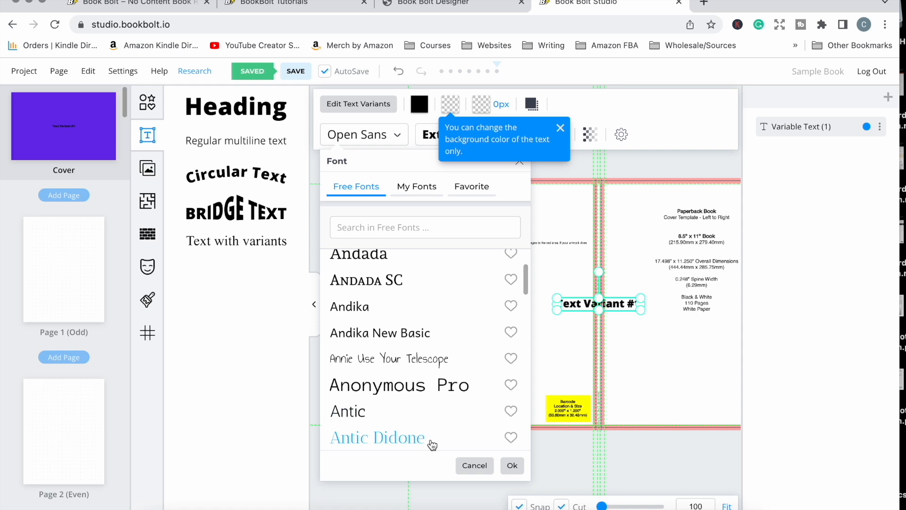
left_click(560, 127)
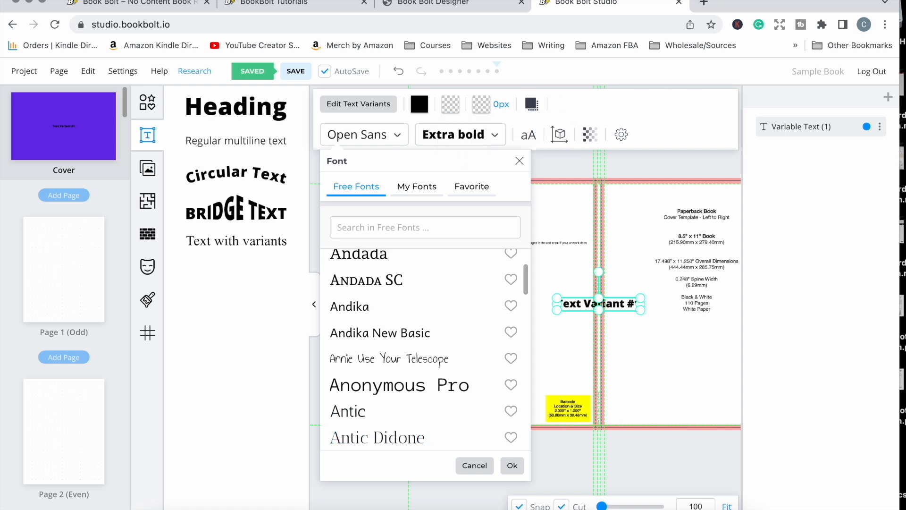
left_click(436, 190)
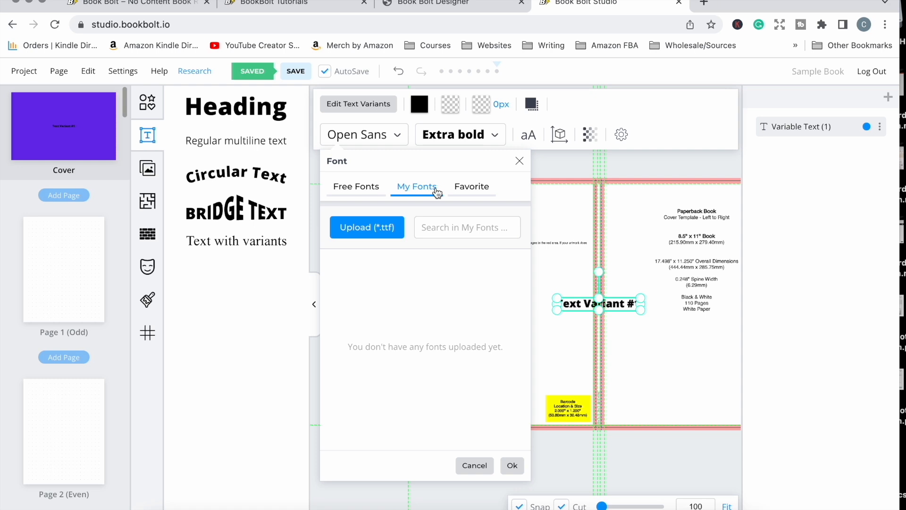
Step: Examine the Image Library's Pixabay, Unsplash and My Uploads sources, then close the library
left_click(149, 172)
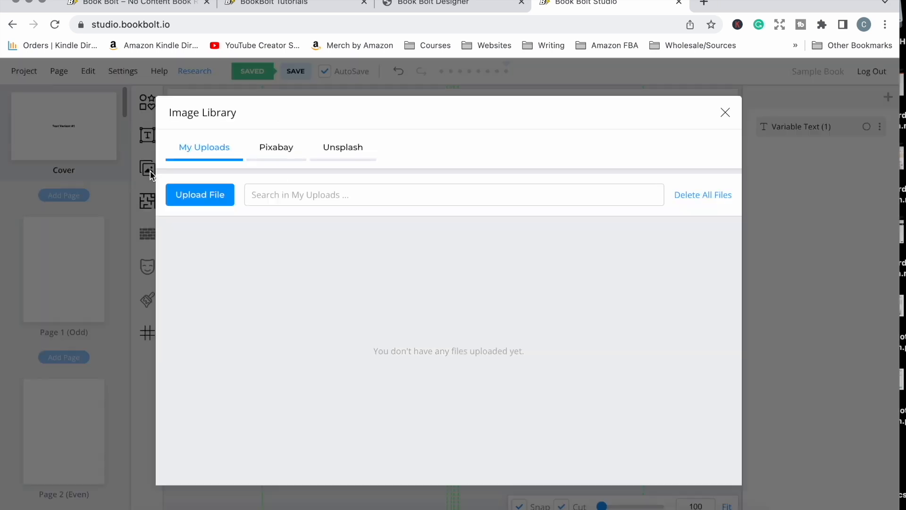
left_click(275, 146)
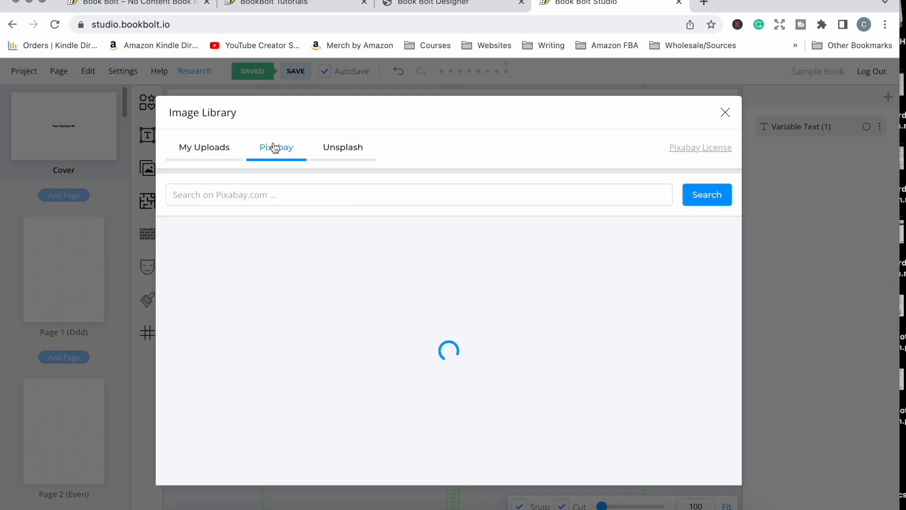
left_click(332, 149)
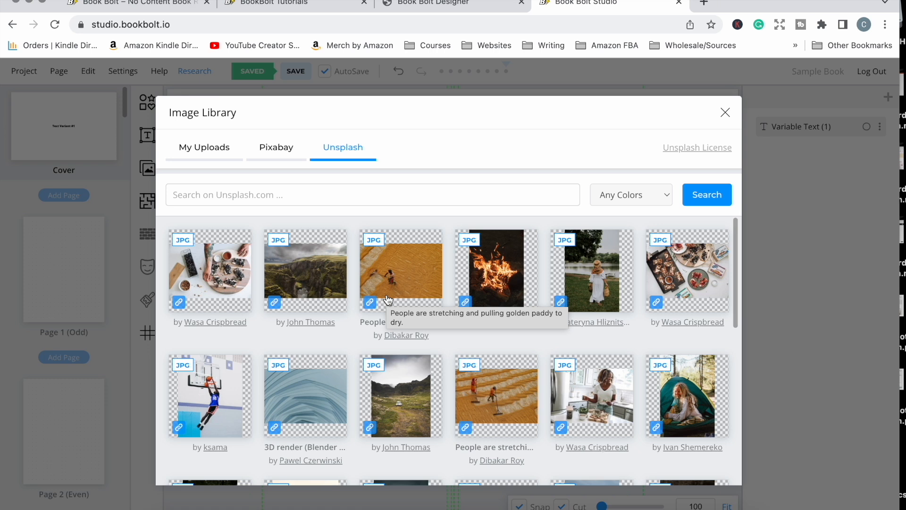
left_click(296, 150)
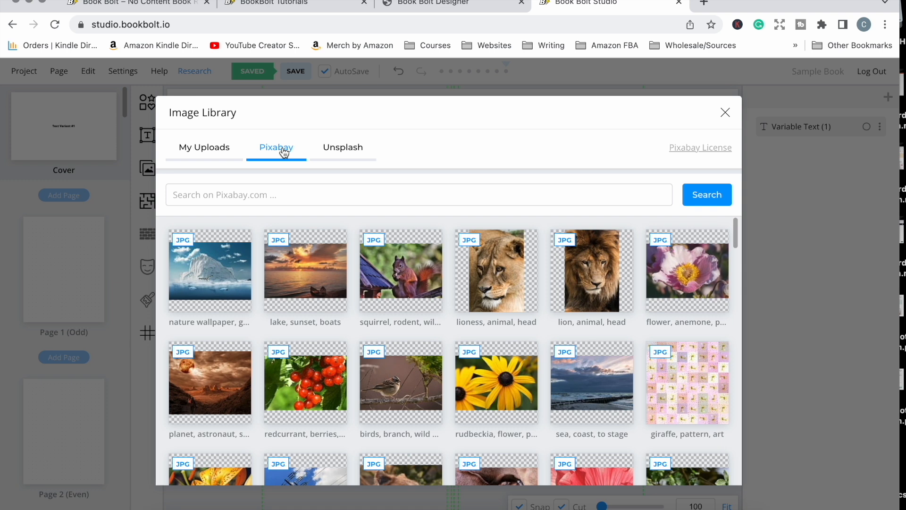
left_click(219, 149)
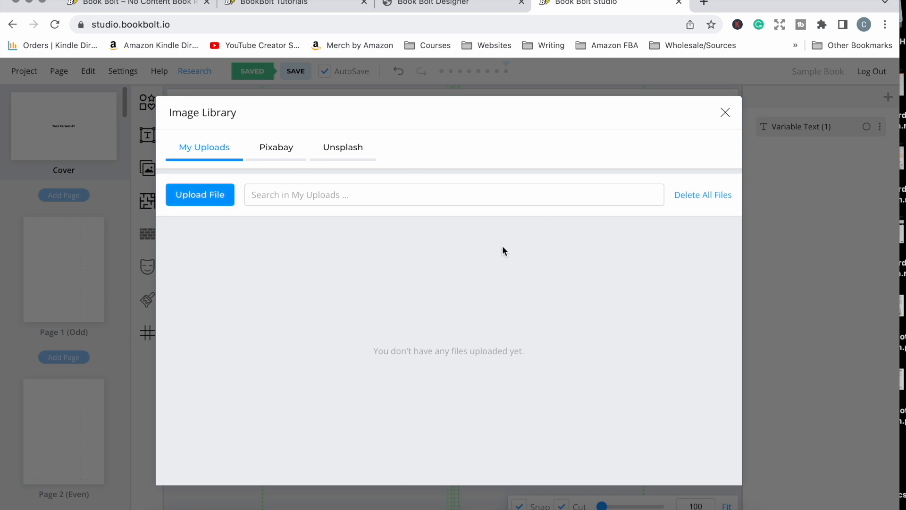
left_click(727, 112)
Step: Delete the variable text from the cover and try hiding the KDP cover template
key("Delete")
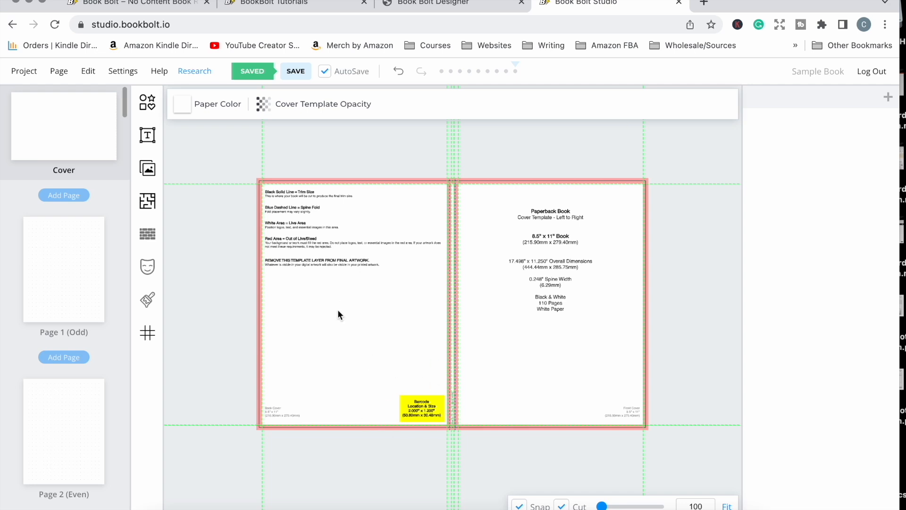
left_click(265, 105)
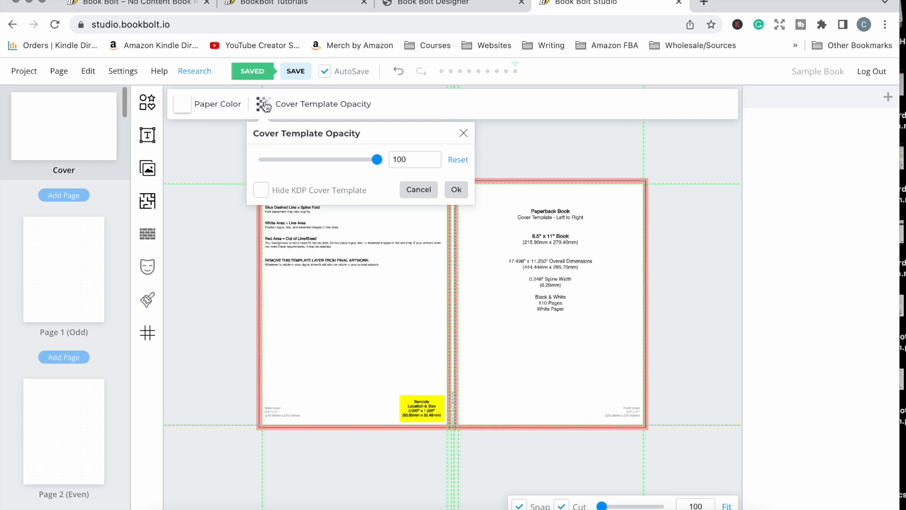
left_click(261, 191)
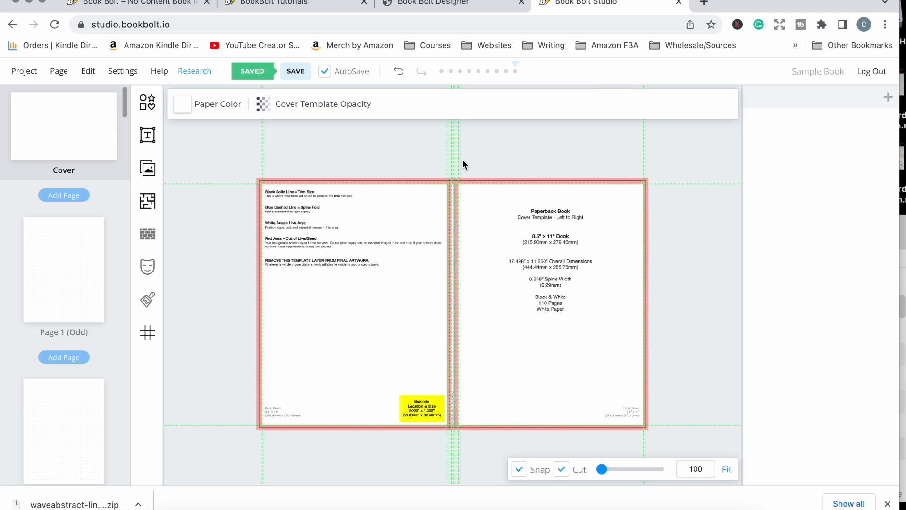
Step: Delete the Dot Graph Paper layer from interior pages 1 and 2
left_click(881, 126)
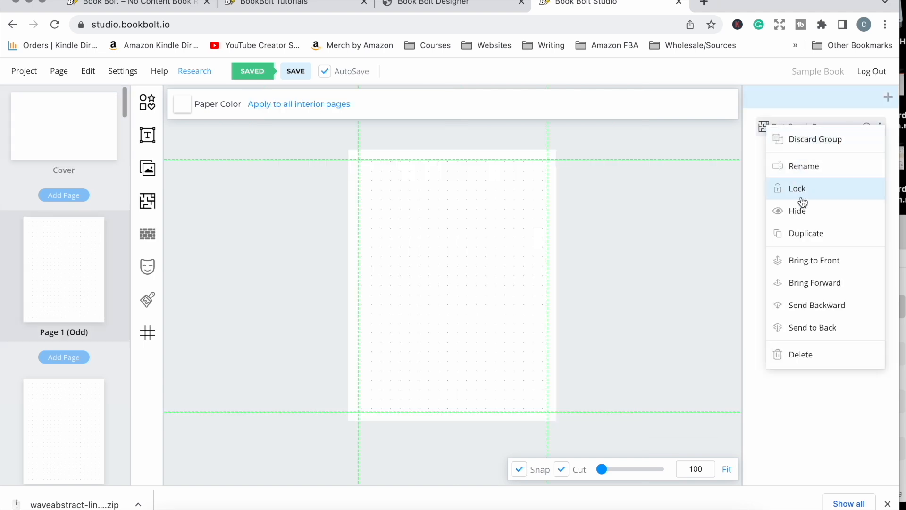
left_click(796, 356)
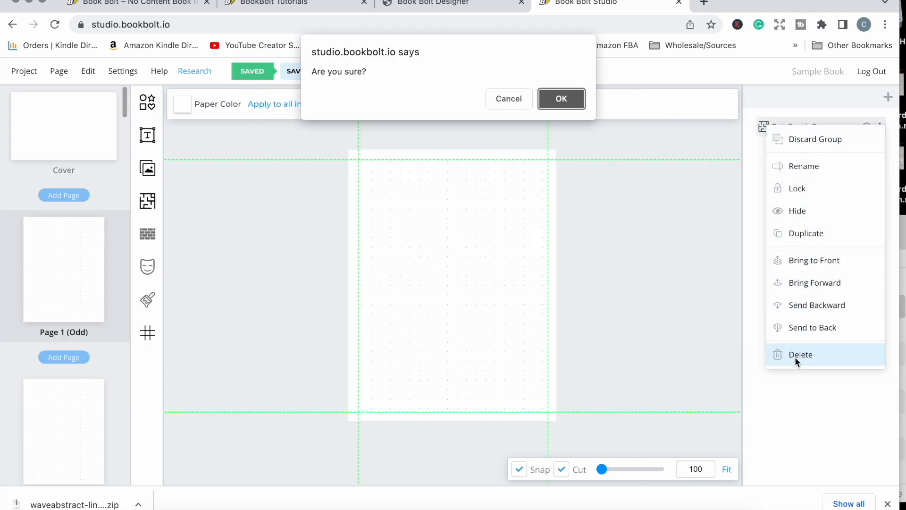
left_click(571, 98)
left_click(881, 125)
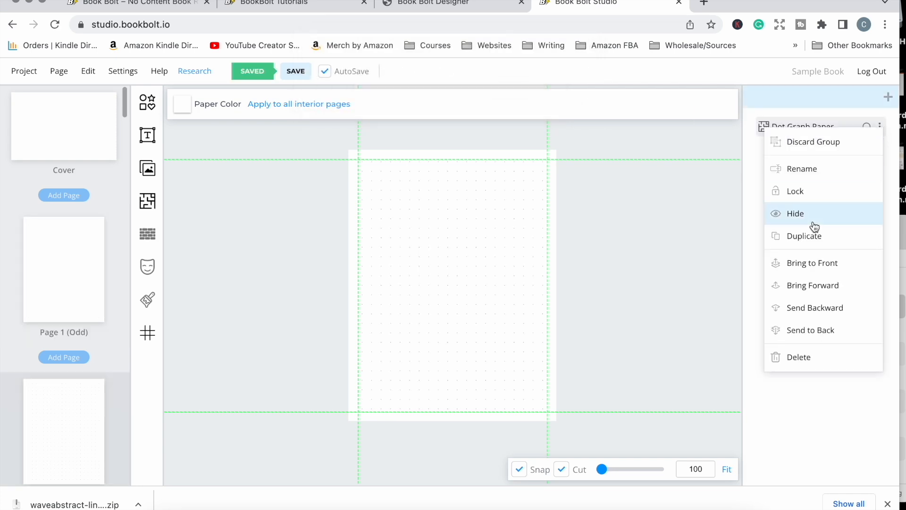
left_click(820, 356)
left_click(555, 99)
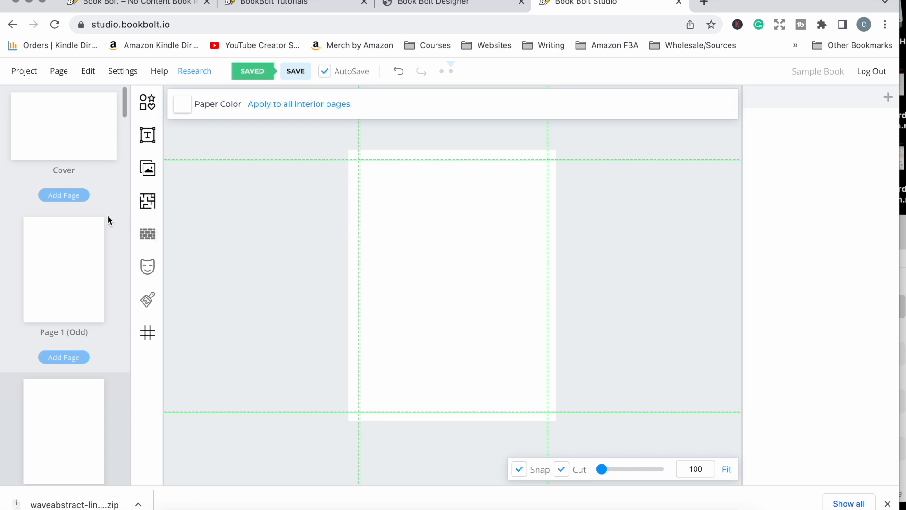
Step: Review blank pages 1 and 2, and delete the Dot Graph Paper layer from page 3
left_click(71, 266)
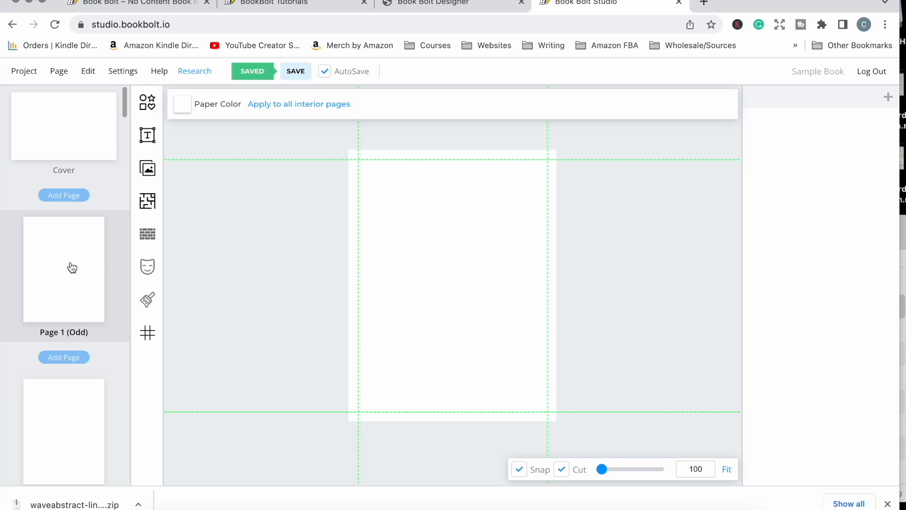
scroll(72, 268, "down", 2)
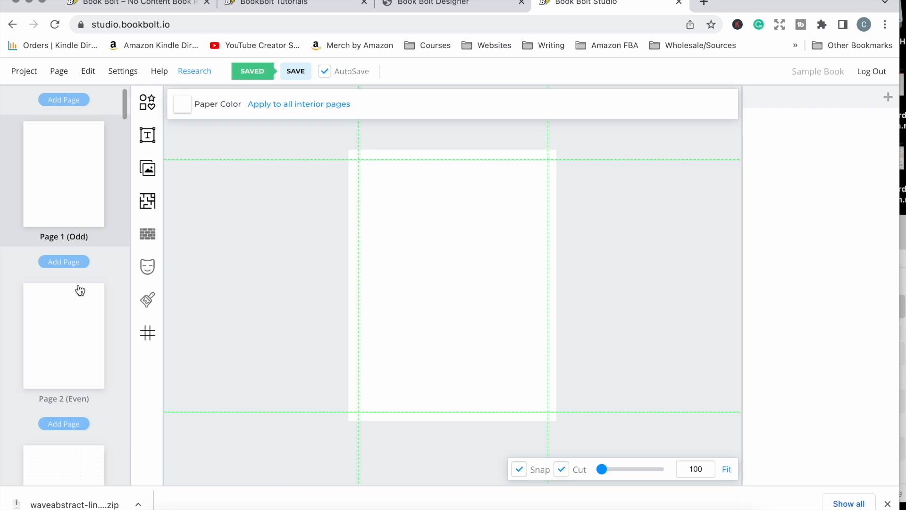
left_click(78, 289)
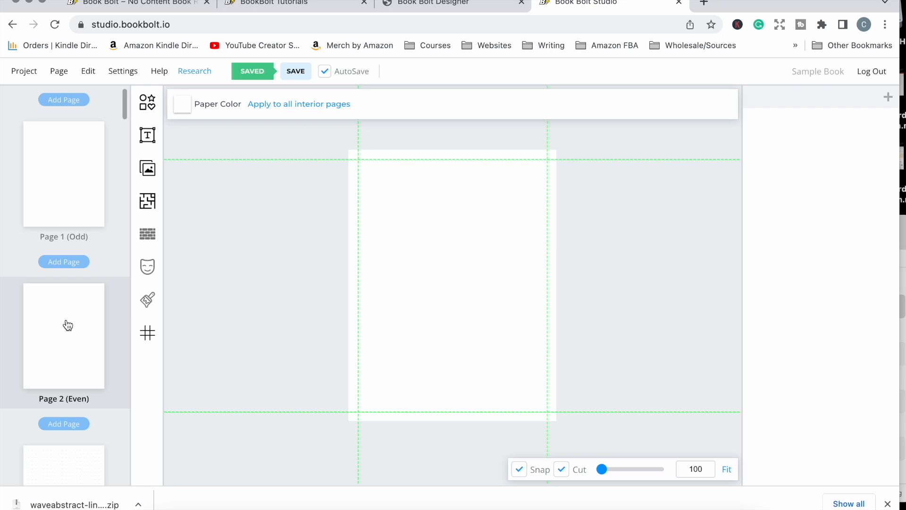
scroll(68, 324, "down", 3)
left_click(69, 401)
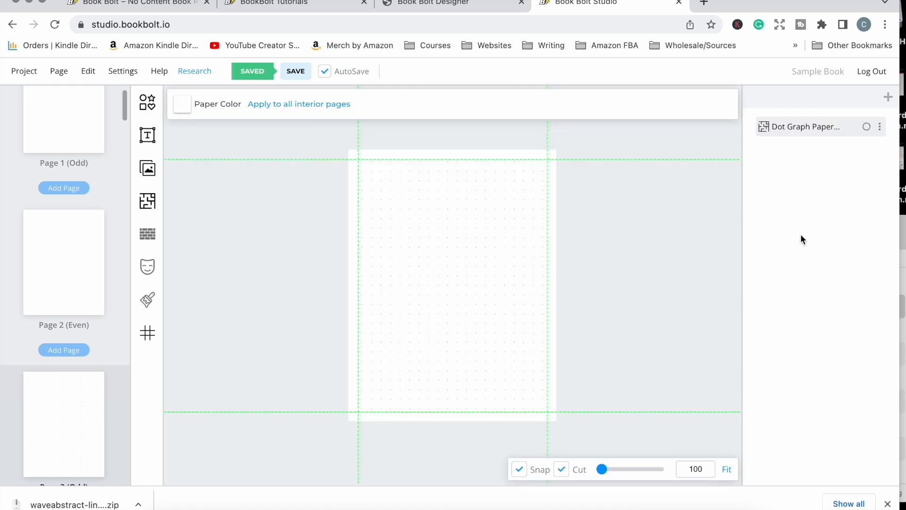
left_click(880, 126)
left_click(801, 357)
left_click(562, 95)
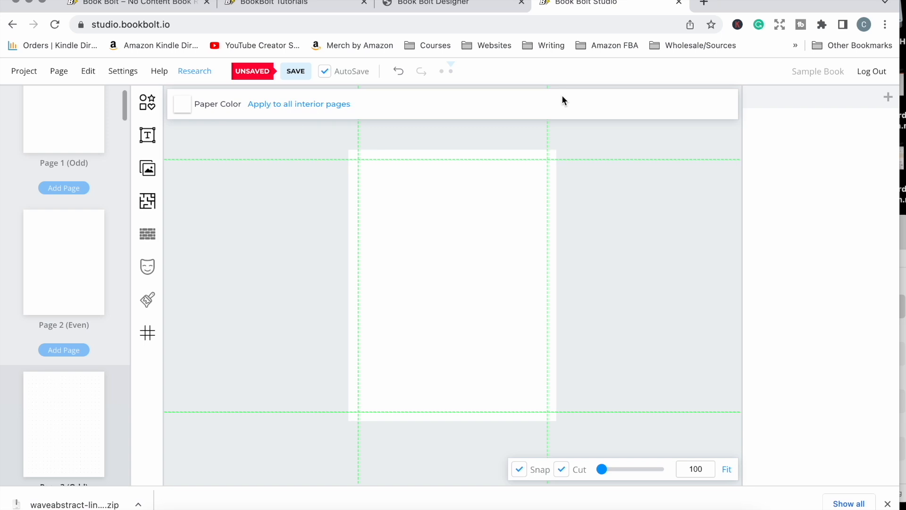
Step: Upload the paisley line-art image 352.jpg to the Image Library and place it on page 3
left_click(148, 168)
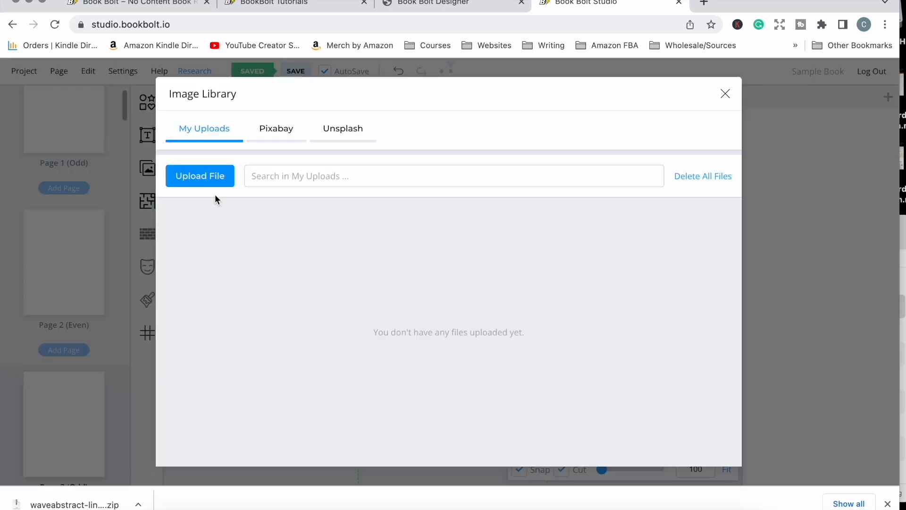
left_click(210, 176)
left_click(363, 147)
left_click(667, 435)
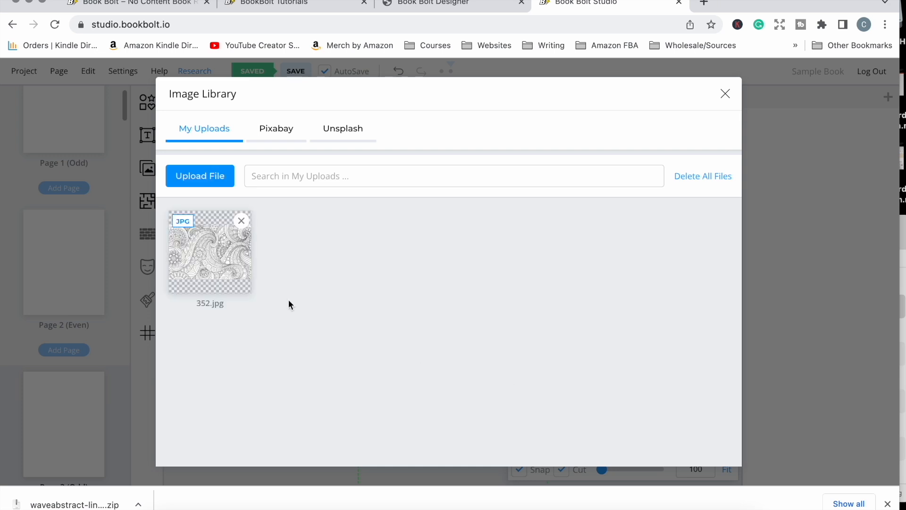
left_click(230, 270)
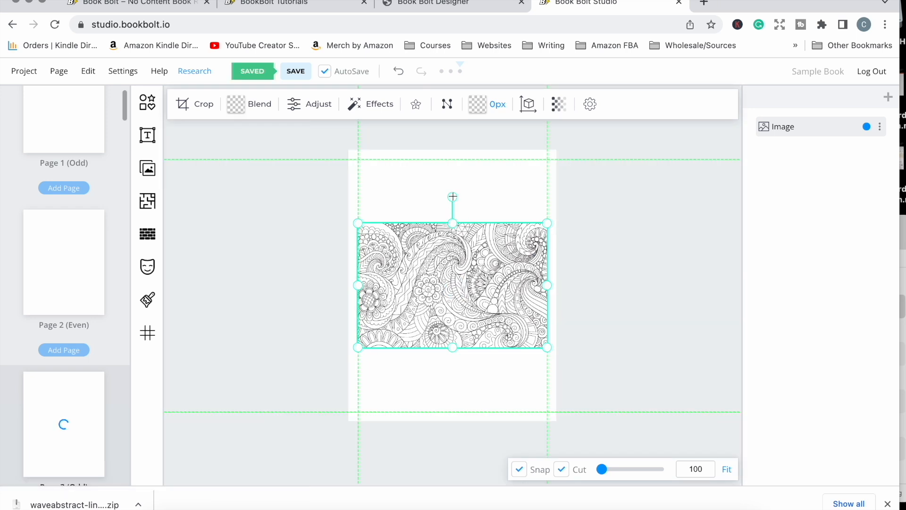
Step: Rotate the image on page 3 by 90° counterclockwise, then enlarge and centre it so it covers the whole page
left_click_drag(452, 196, 371, 287)
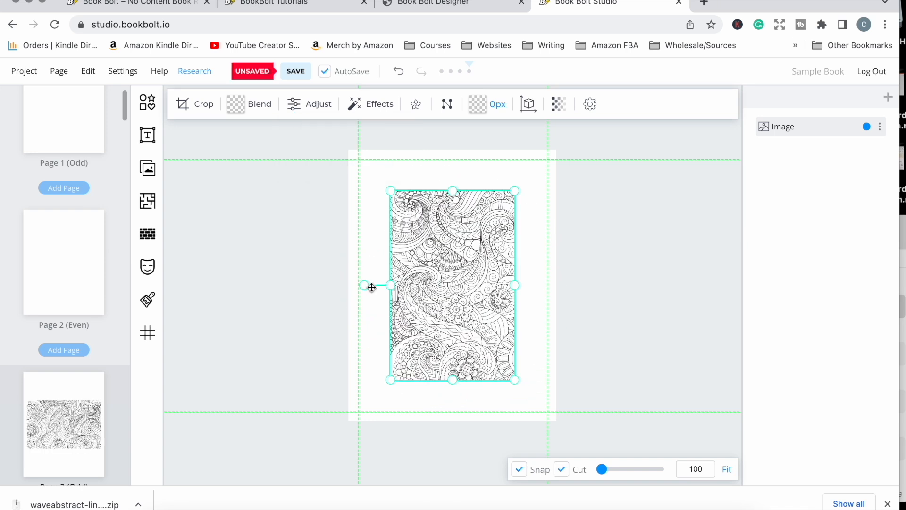
left_click_drag(391, 190, 357, 139)
left_click_drag(515, 381, 567, 430)
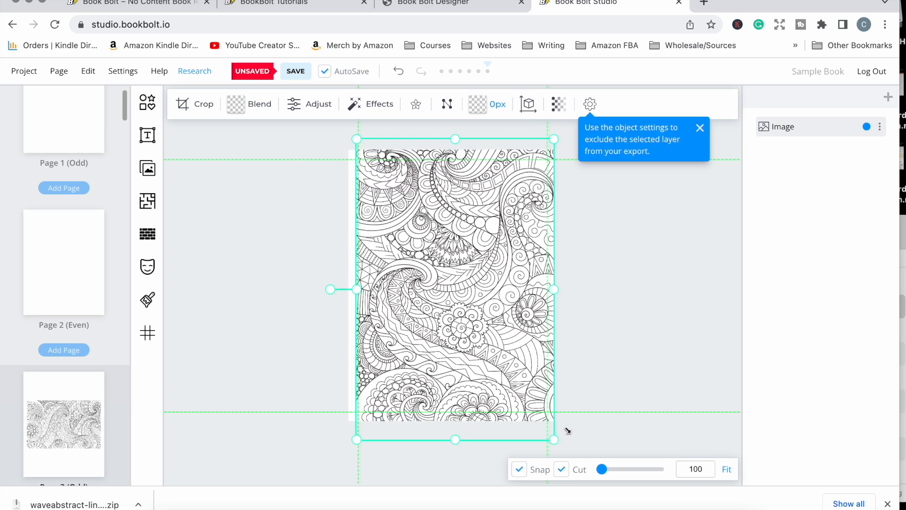
left_click_drag(350, 444, 344, 450)
left_click_drag(447, 399, 449, 388)
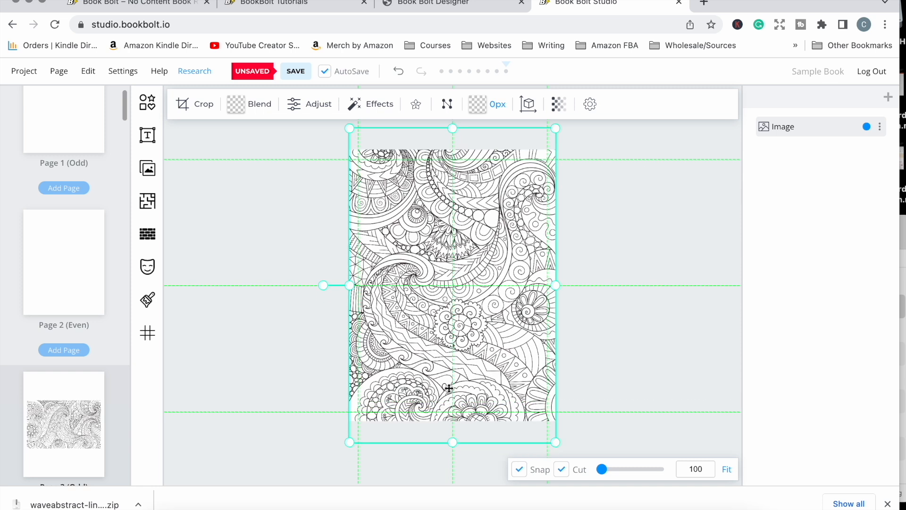
Step: Delete the Dot Graph Paper layer from page 4
left_click(739, 310)
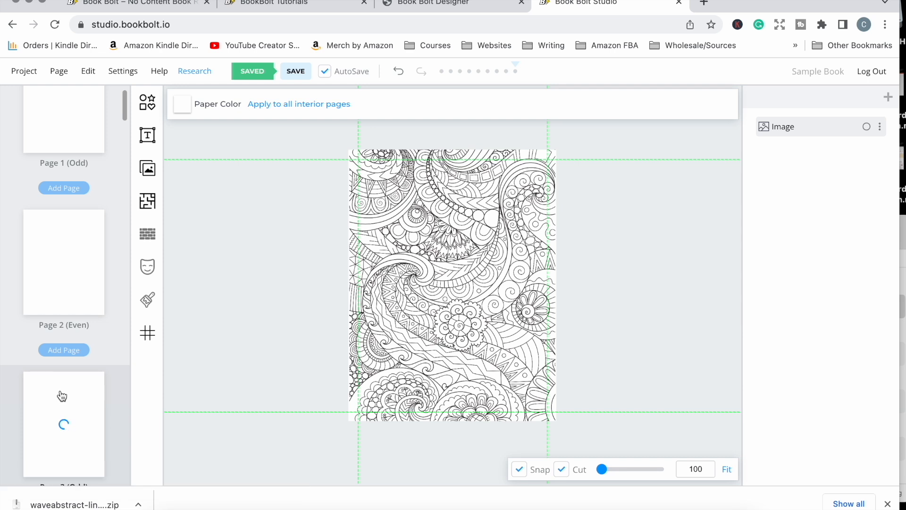
scroll(85, 378, "down", 5)
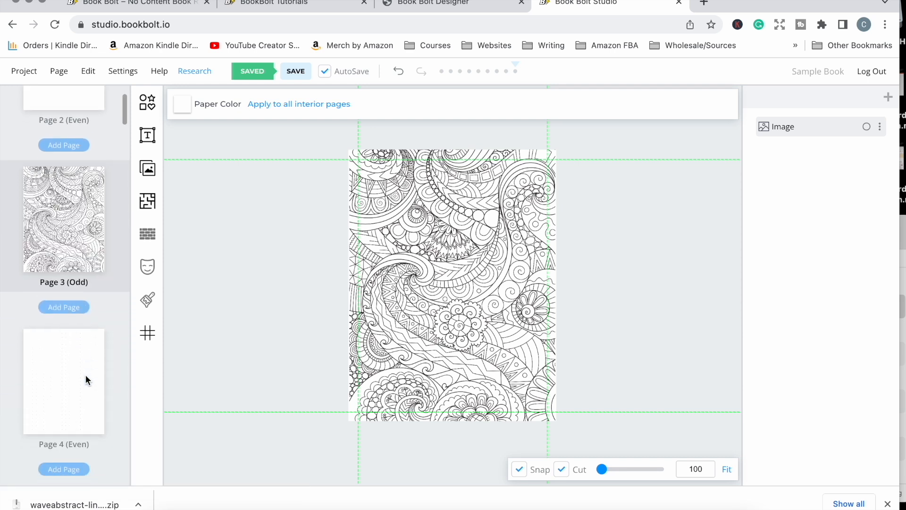
left_click(86, 375)
left_click(880, 128)
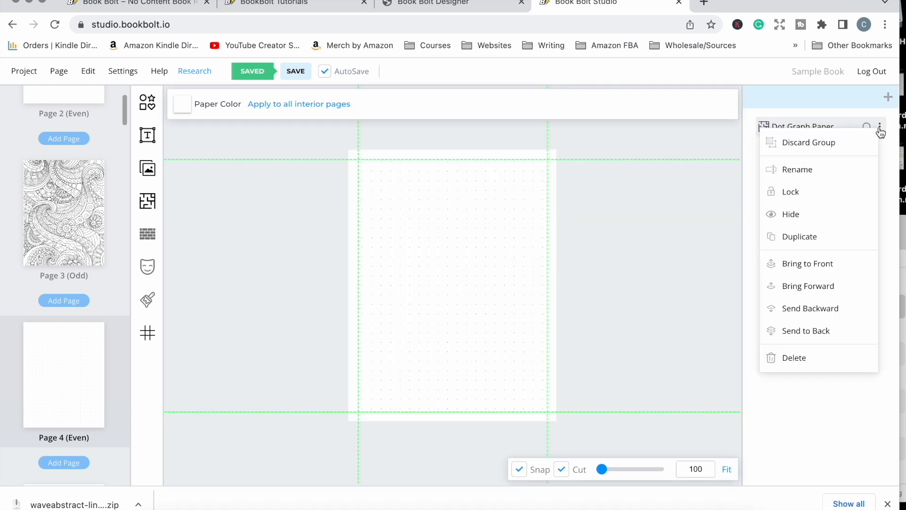
left_click(791, 359)
left_click(576, 102)
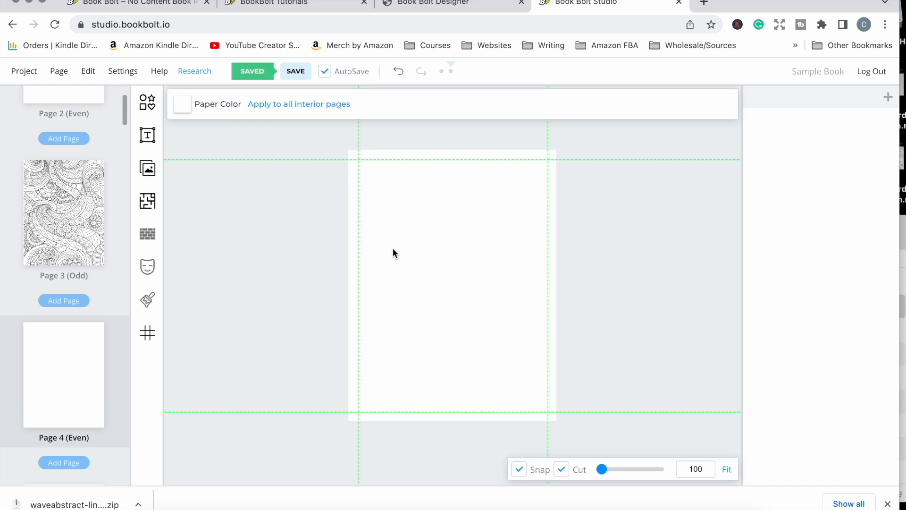
Step: Set the paper color of page 4 to black
left_click(184, 105)
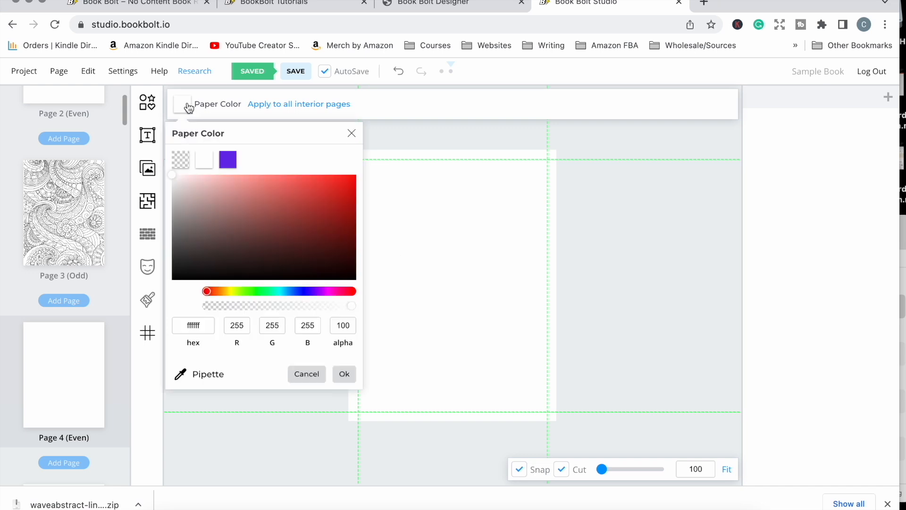
left_click(173, 279)
left_click(339, 373)
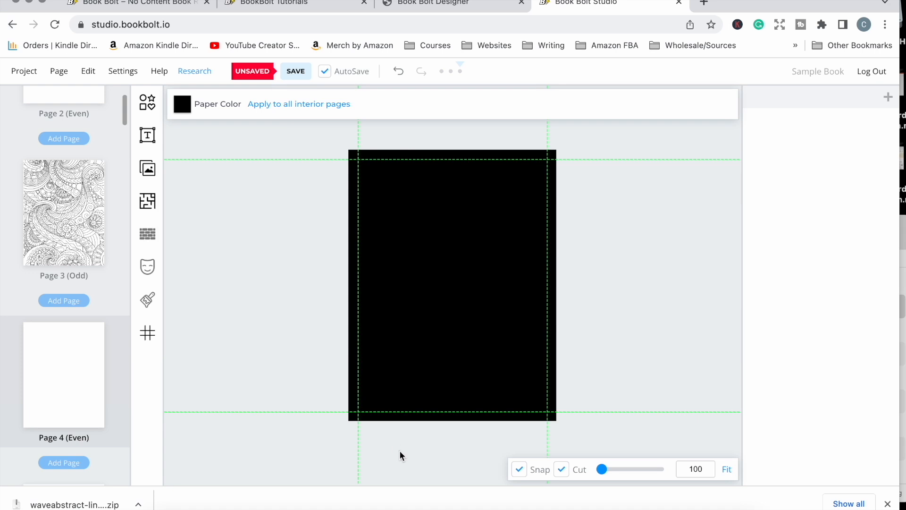
Step: Delete the Dot Graph Paper layer from page 5
scroll(47, 384, "down", 2)
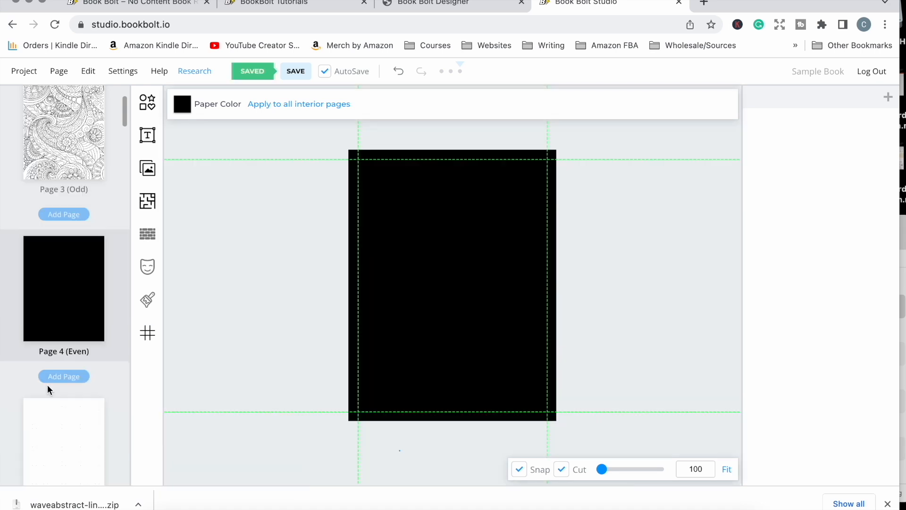
scroll(48, 386, "down", 3)
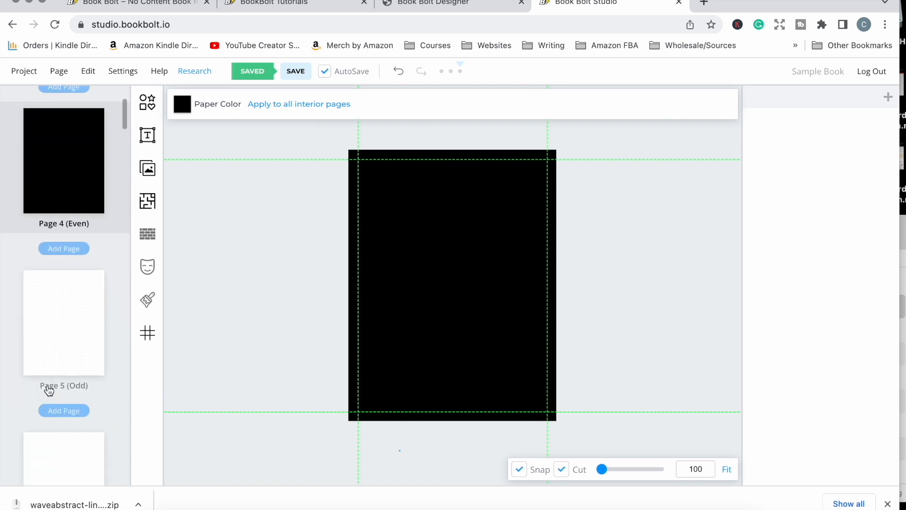
left_click(51, 385)
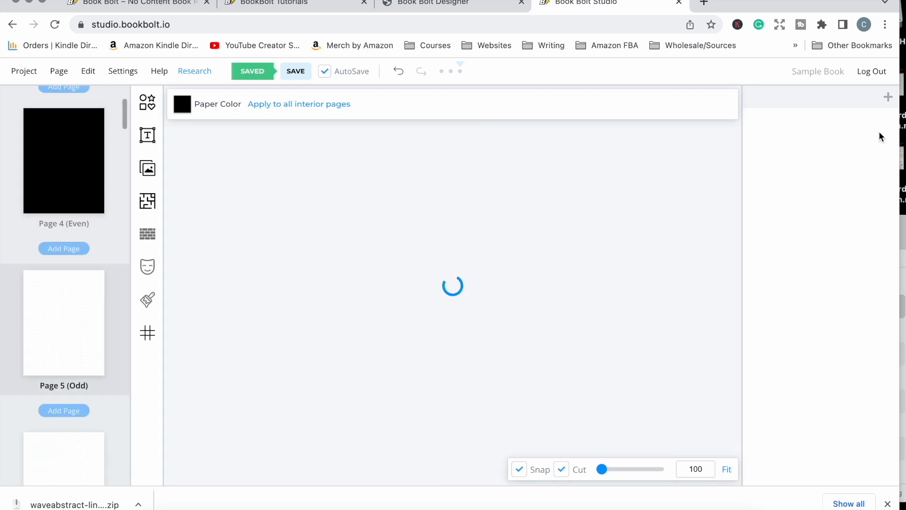
left_click(880, 129)
left_click(803, 360)
left_click(559, 98)
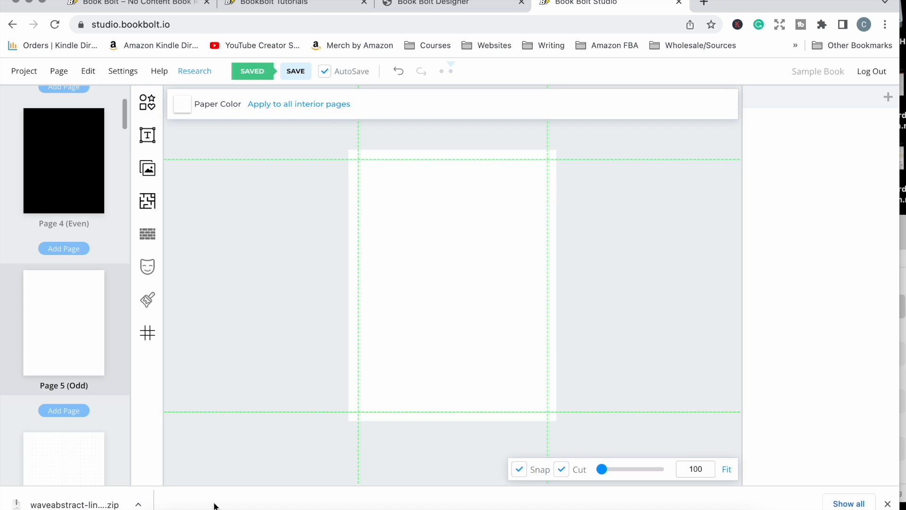
Step: Place the uploaded image 352.jpg on page 5, rotated 90° counterclockwise and enlarged to cover the whole page
left_click(150, 169)
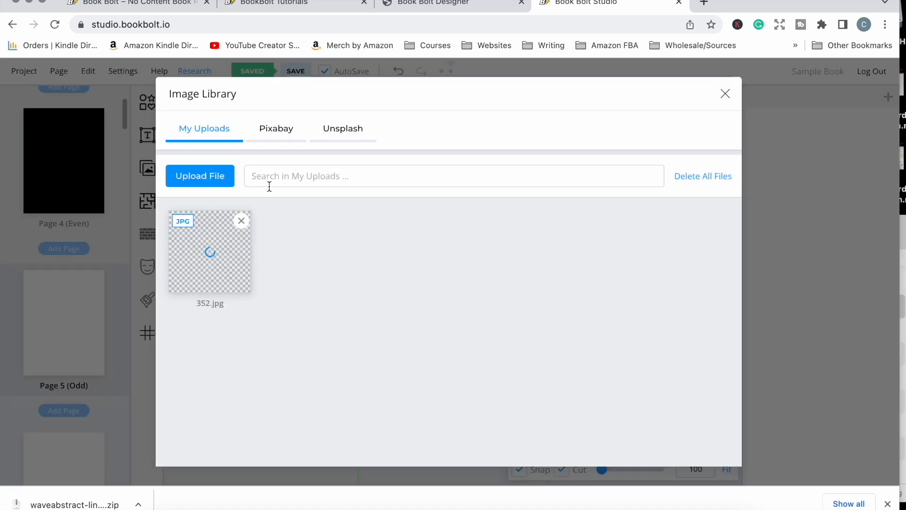
left_click(212, 274)
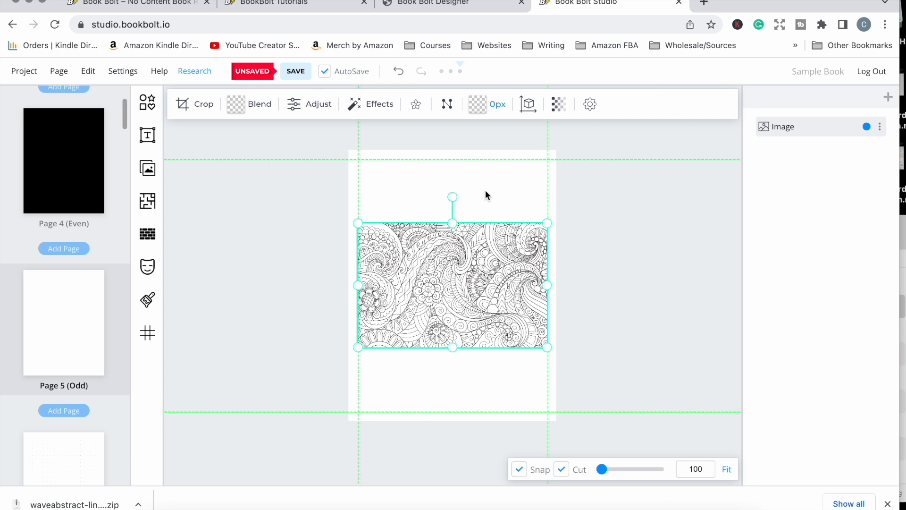
left_click_drag(452, 196, 330, 285)
left_click_drag(390, 190, 349, 127)
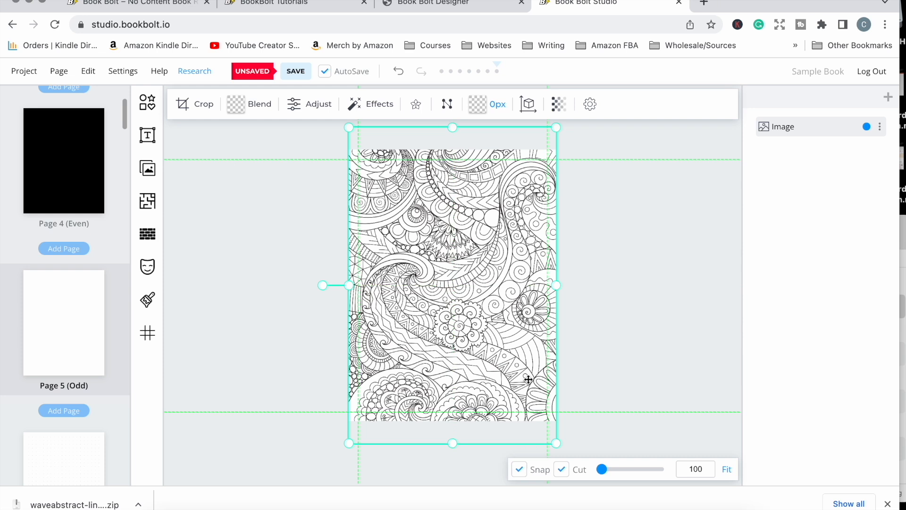
left_click(639, 286)
Step: Delete the Dot Graph Paper layer from page 6 and set that page's paper color to black
scroll(67, 373, "down", 3)
left_click(68, 372)
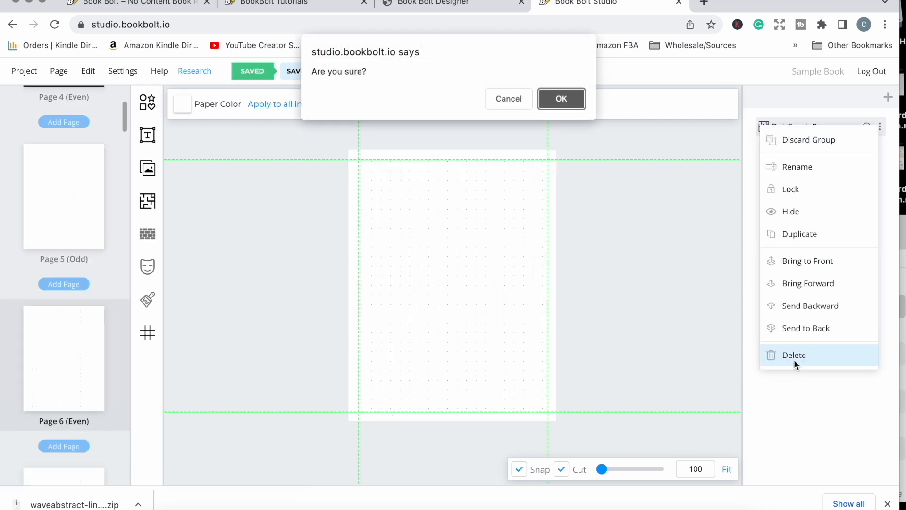
left_click(181, 109)
left_click(200, 160)
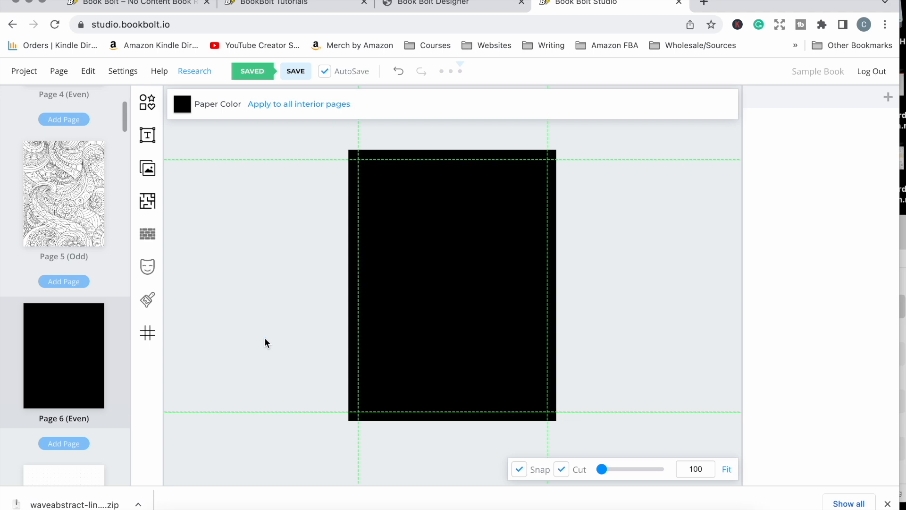
Step: Delete the Dot Graph Paper layer from page 7
scroll(522, 236, "down", 2)
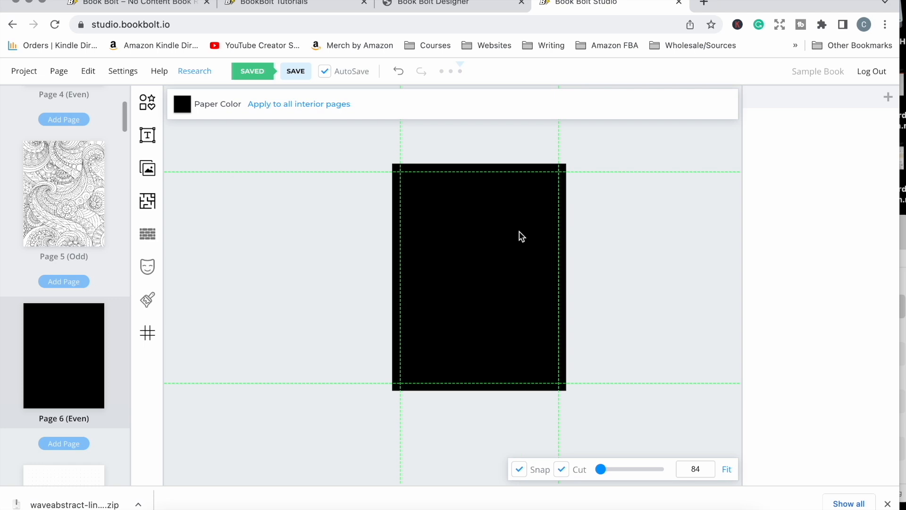
scroll(73, 373, "down", 3)
left_click(74, 374)
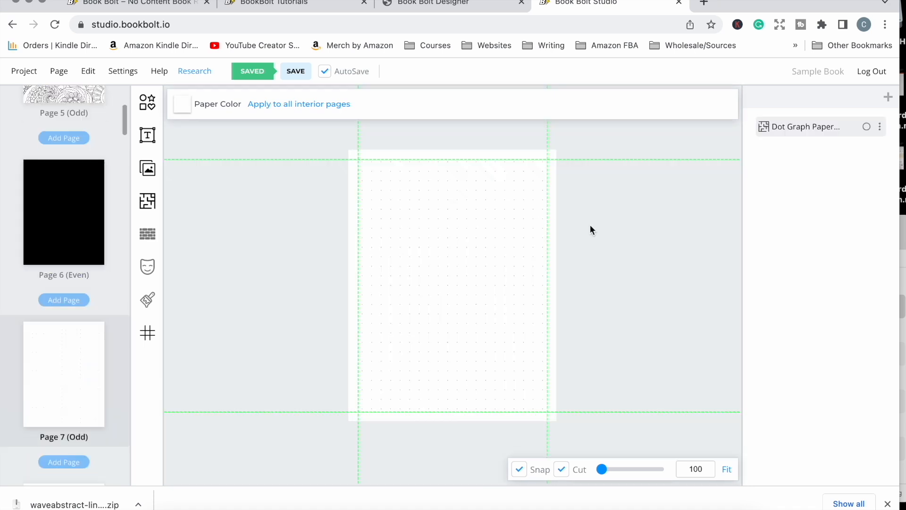
left_click(880, 126)
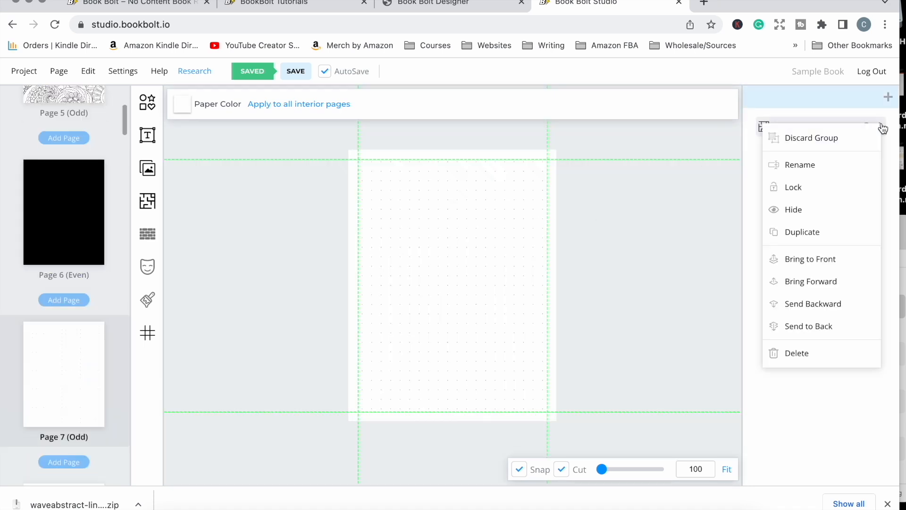
left_click(798, 355)
left_click(580, 101)
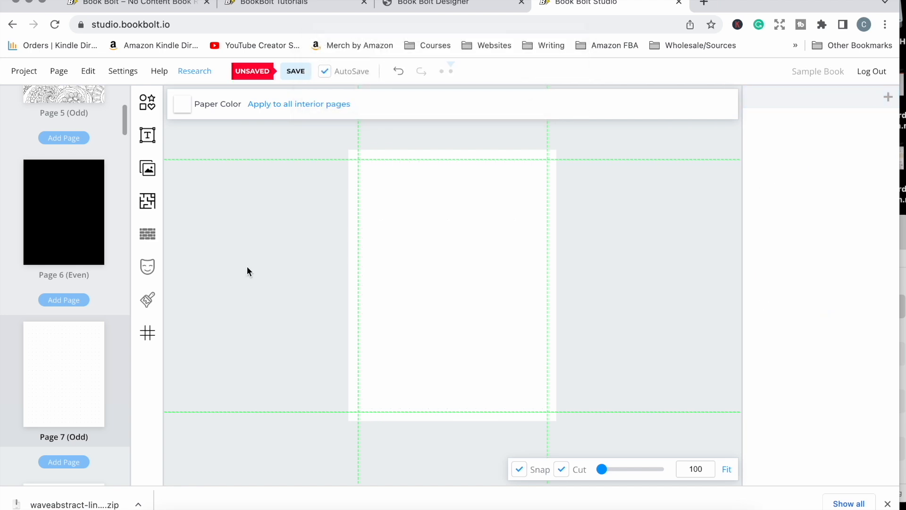
Step: Browse the Interior Templates Library for puzzle pages and open the options of the WordsSearch template for page 7
left_click(149, 202)
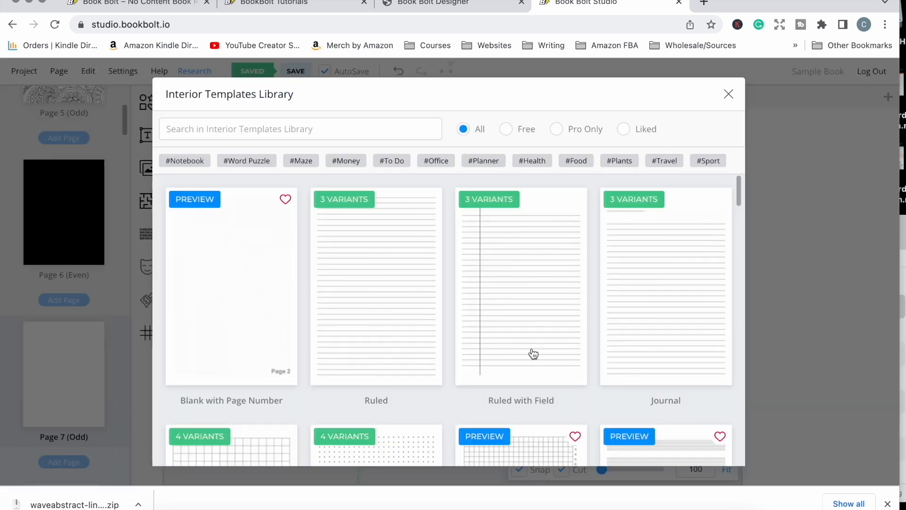
scroll(551, 285, "down", 12)
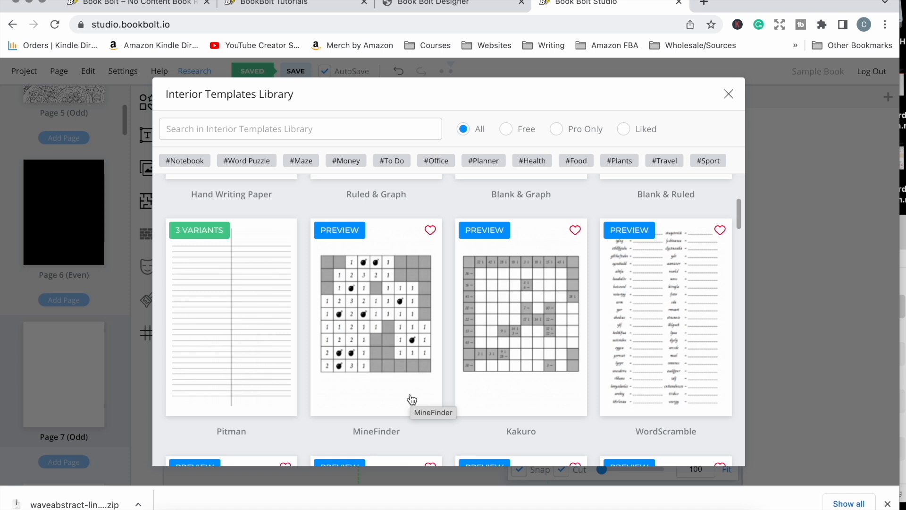
scroll(384, 350, "down", 1)
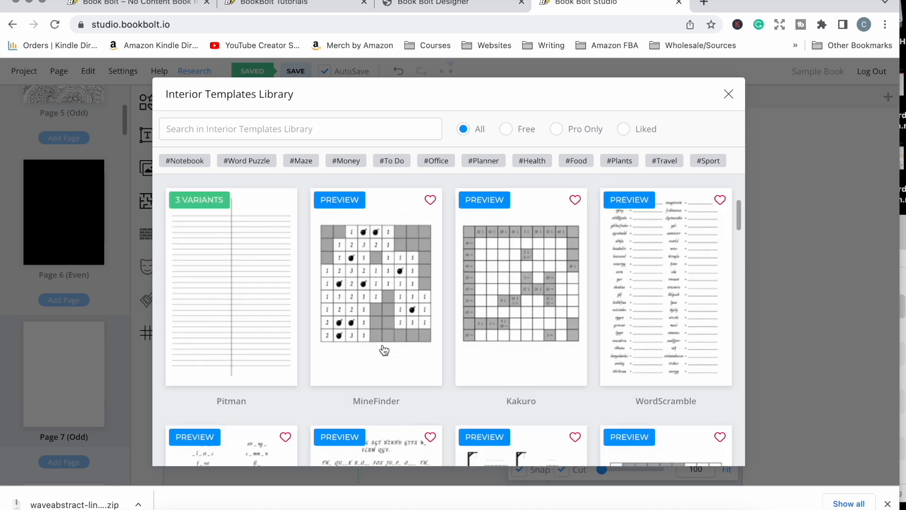
scroll(384, 350, "down", 5)
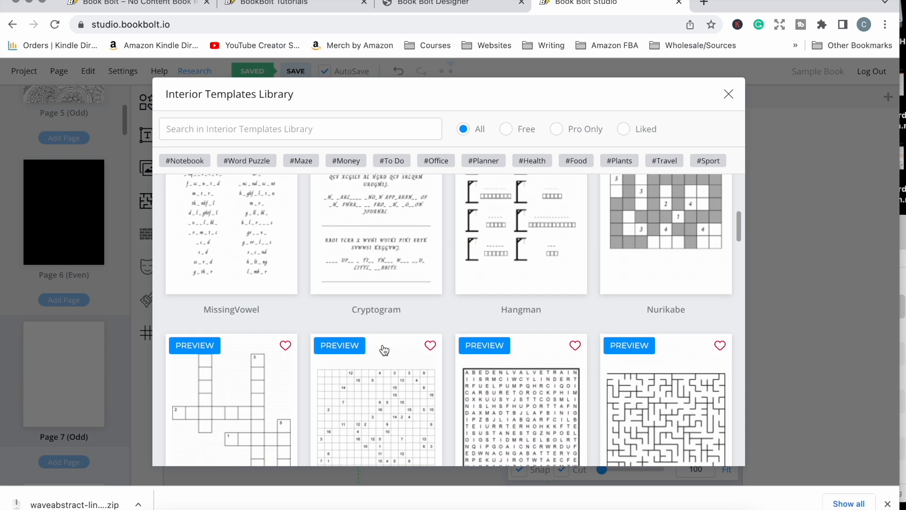
scroll(385, 350, "down", 2)
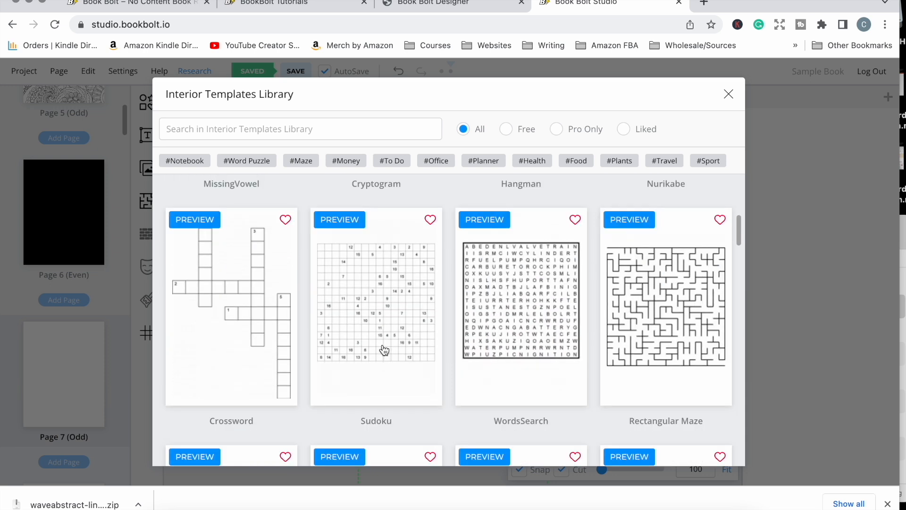
scroll(384, 350, "down", 3)
scroll(384, 350, "down", 3)
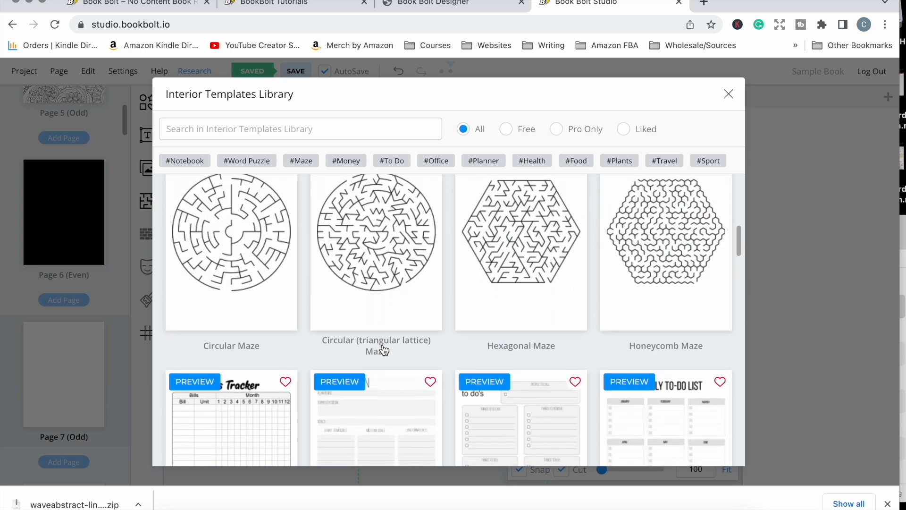
scroll(385, 350, "up", 5)
scroll(384, 350, "up", 1)
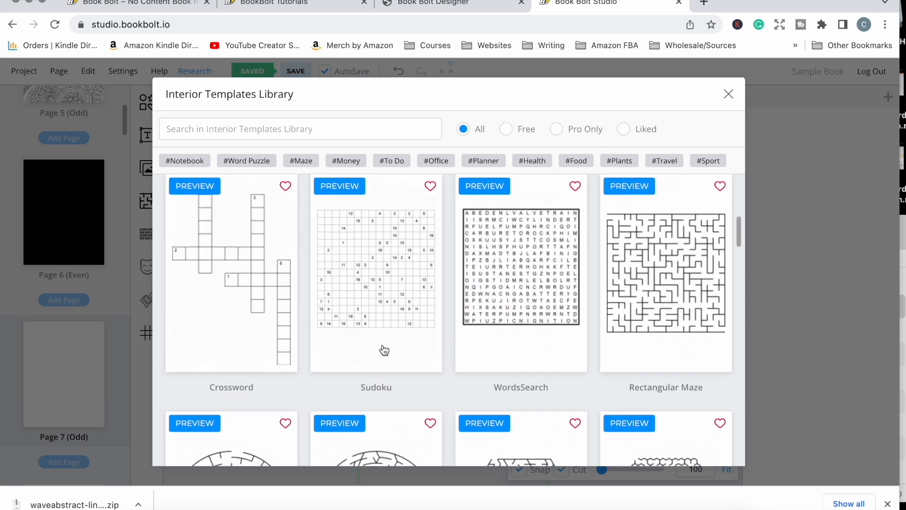
left_click(547, 288)
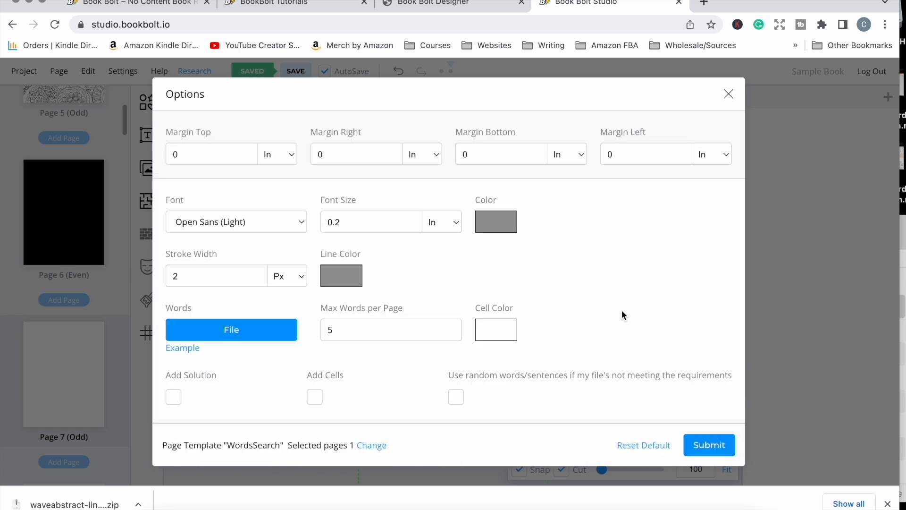